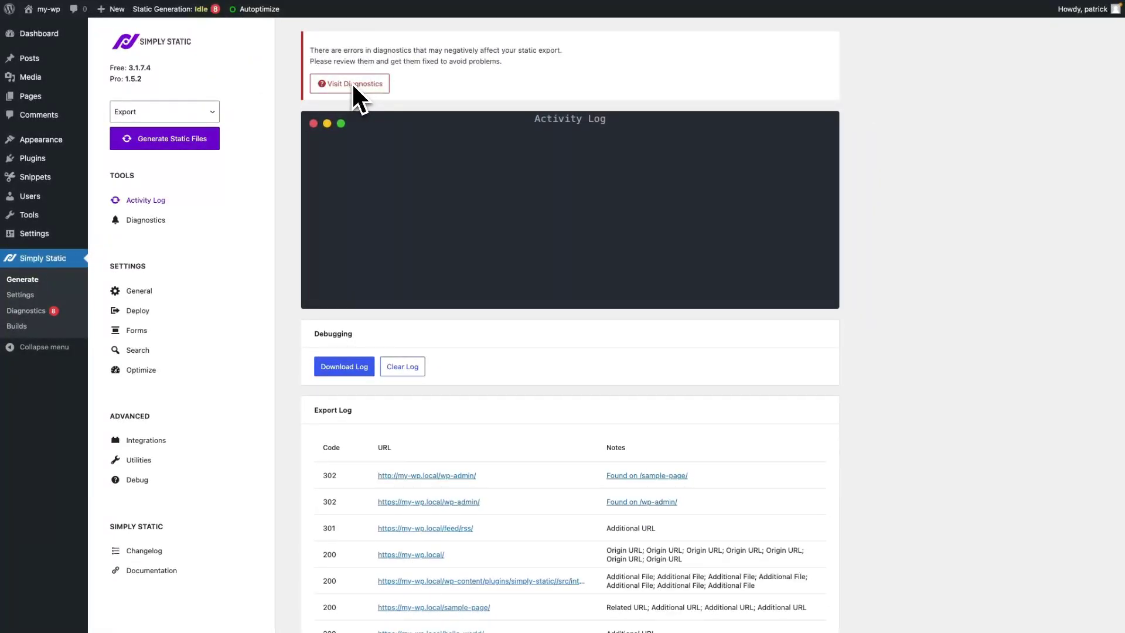
Review the Simply Static diagnostics, noting failing permalinks, caching, WP-CRON, Autoptimize and temp directory checks
{"action": "left_click", "coordinate": [157, 222]}
{"action": "scroll", "coordinate": [417, 187], "scroll_direction": "up", "scroll_amount": 4}
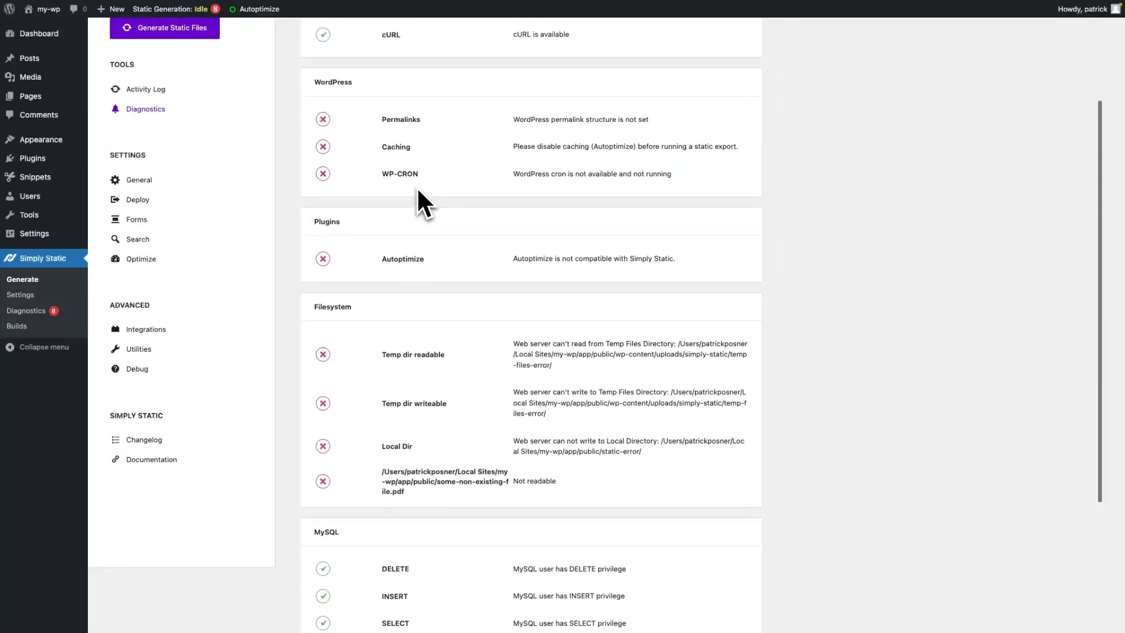
{"action": "scroll", "coordinate": [419, 196], "scroll_direction": "up", "scroll_amount": 3}
{"action": "scroll", "coordinate": [419, 199], "scroll_direction": "up", "scroll_amount": 2}
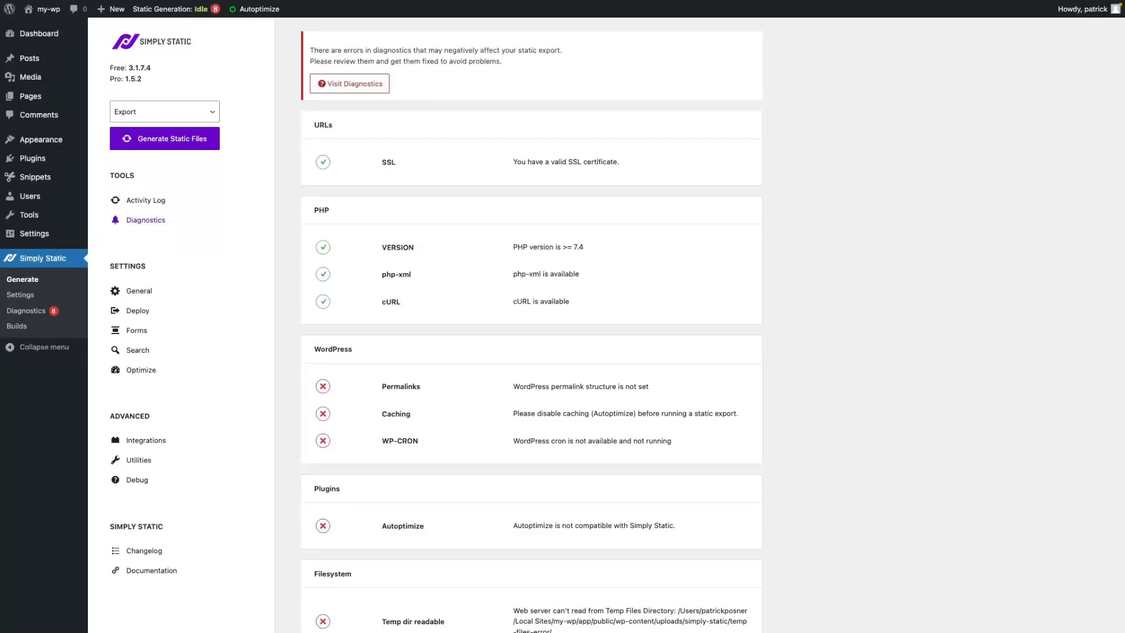
{"action": "scroll", "coordinate": [415, 179], "scroll_direction": "down", "scroll_amount": 2}
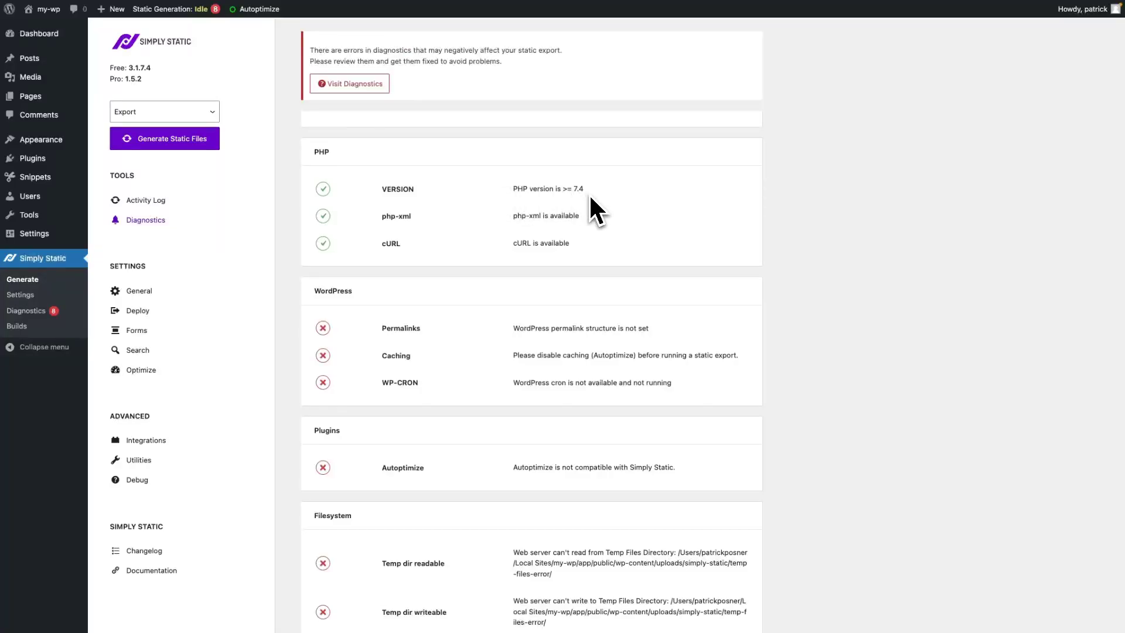
{"action": "scroll", "coordinate": [563, 205], "scroll_direction": "down", "scroll_amount": 1}
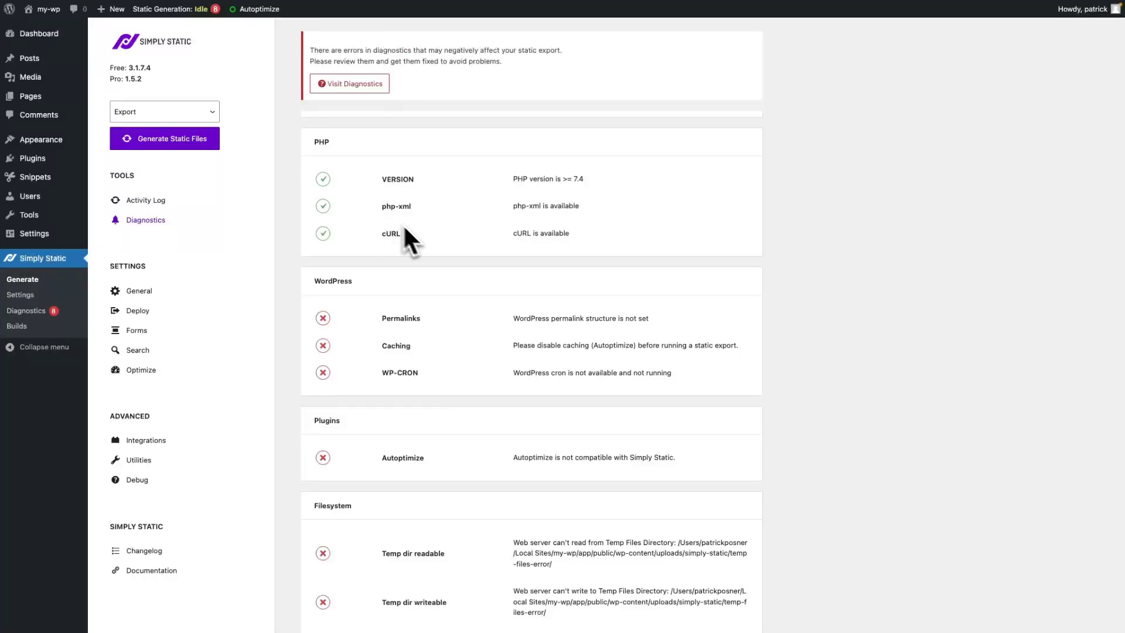
{"action": "scroll", "coordinate": [421, 234], "scroll_direction": "down", "scroll_amount": 3}
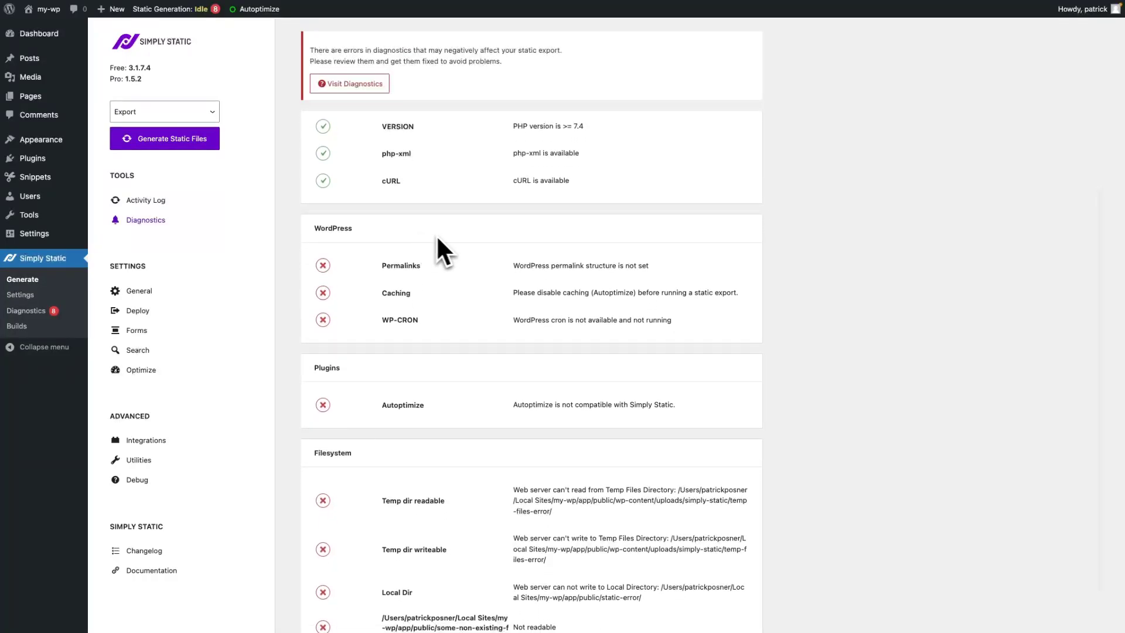
{"action": "scroll", "coordinate": [445, 235], "scroll_direction": "down", "scroll_amount": 1}
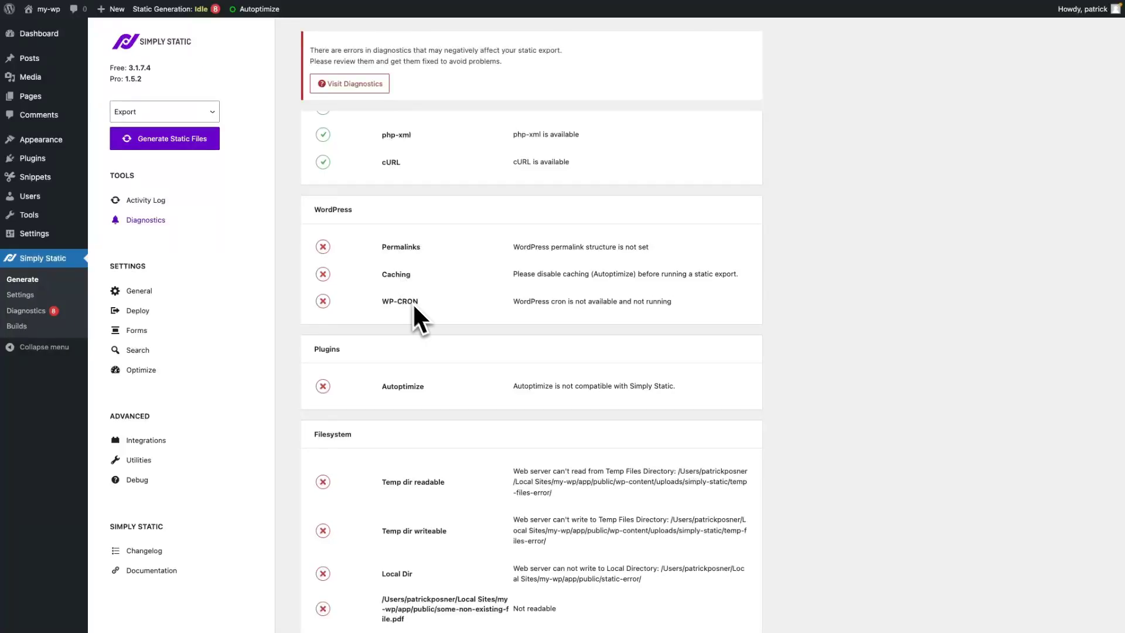
{"action": "scroll", "coordinate": [428, 318], "scroll_direction": "down", "scroll_amount": 5}
{"action": "scroll", "coordinate": [428, 321], "scroll_direction": "down", "scroll_amount": 5}
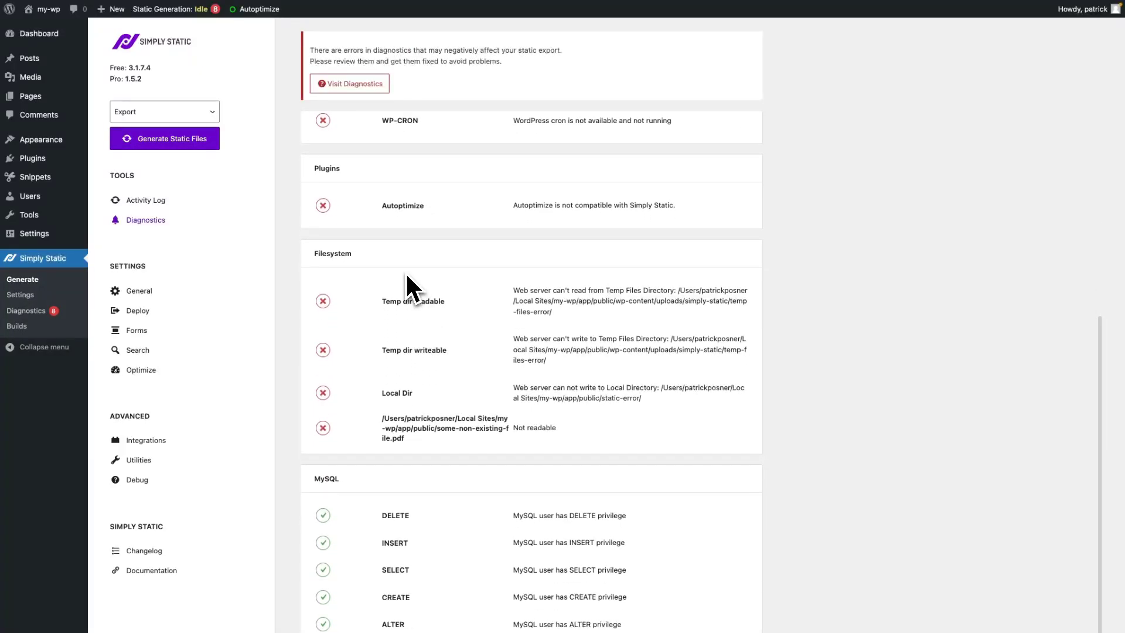
{"action": "scroll", "coordinate": [418, 368], "scroll_direction": "down", "scroll_amount": 6}
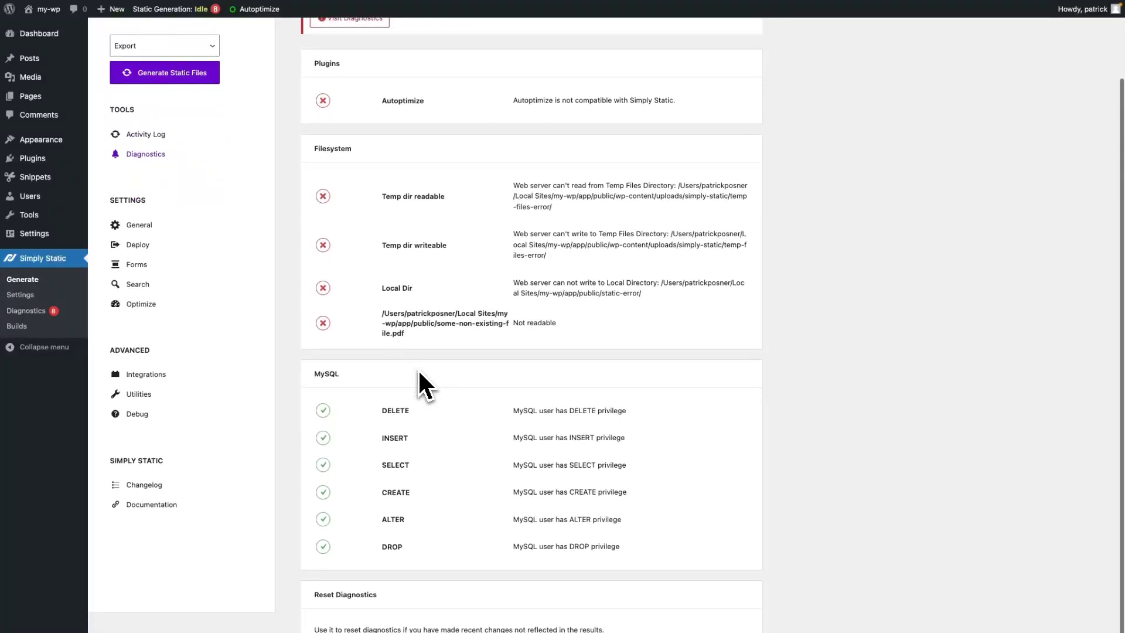
{"action": "scroll", "coordinate": [419, 372], "scroll_direction": "down", "scroll_amount": 1}
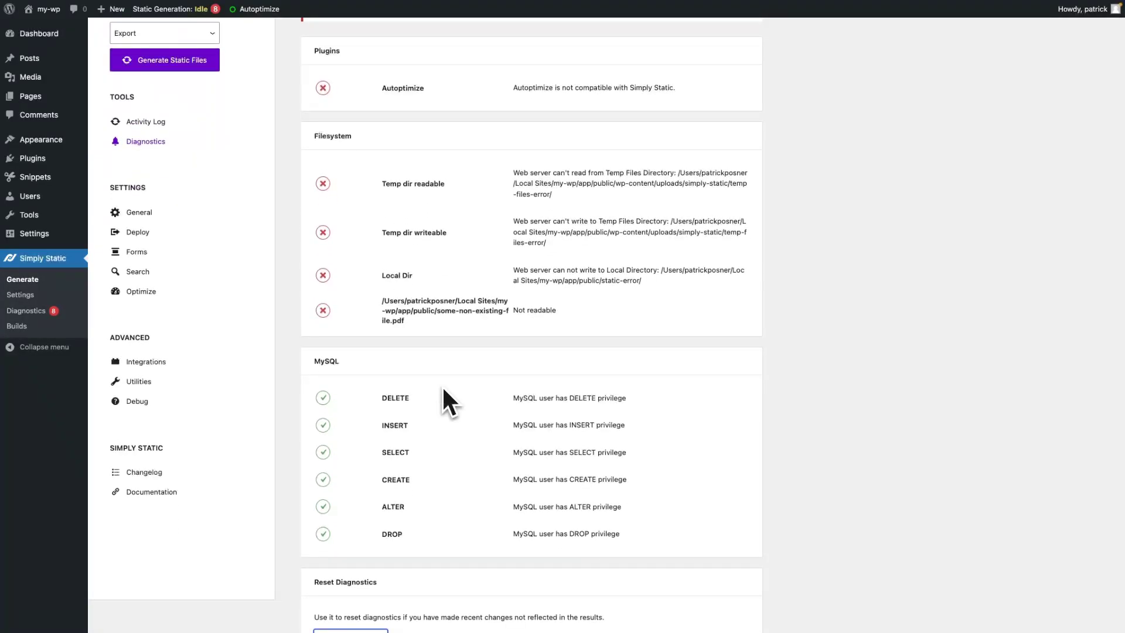
{"action": "scroll", "coordinate": [448, 378], "scroll_direction": "up", "scroll_amount": 20}
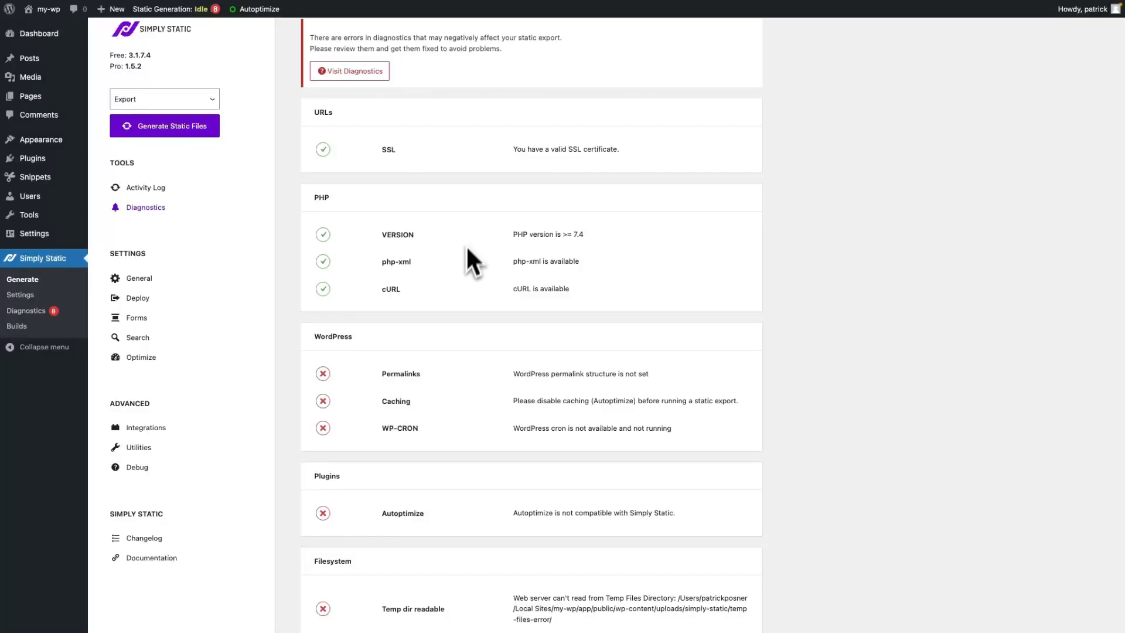
{"action": "scroll", "coordinate": [464, 252], "scroll_direction": "down", "scroll_amount": 2}
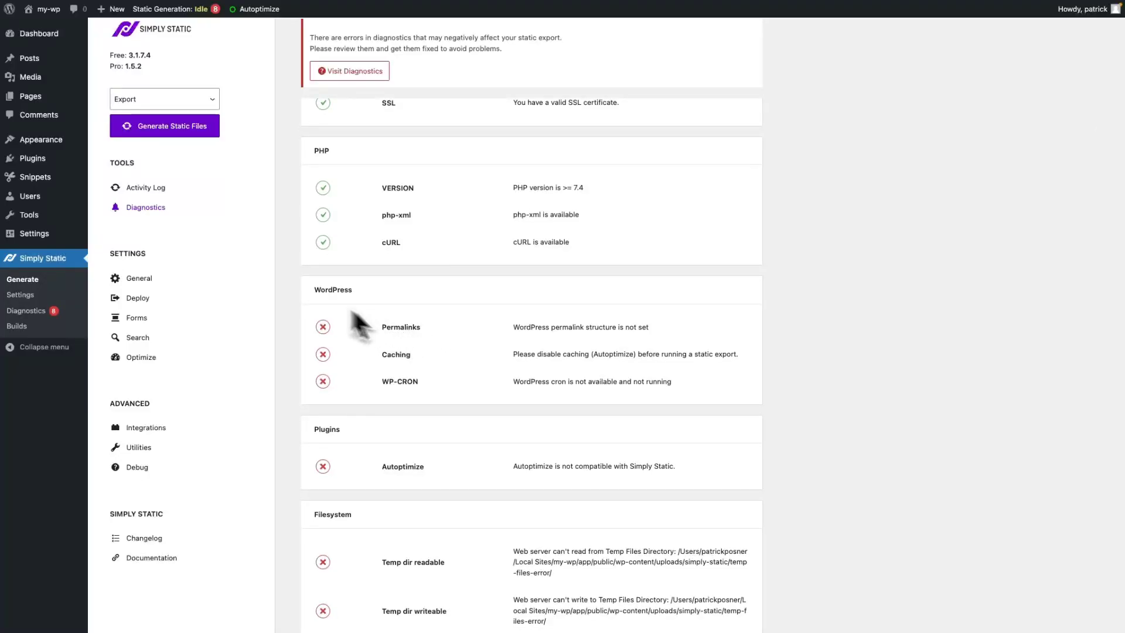
{"action": "mouse_move", "coordinate": [50, 235]}
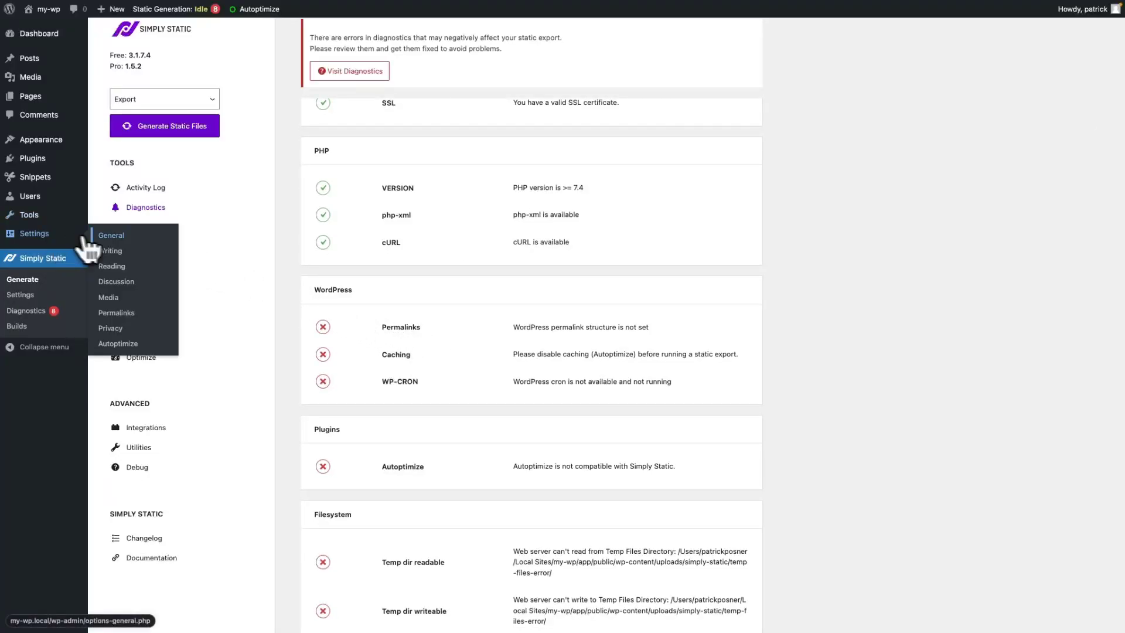
Save the Post name permalink structure, then return to the Simply Static diagnostics
{"action": "left_click", "coordinate": [117, 314]}
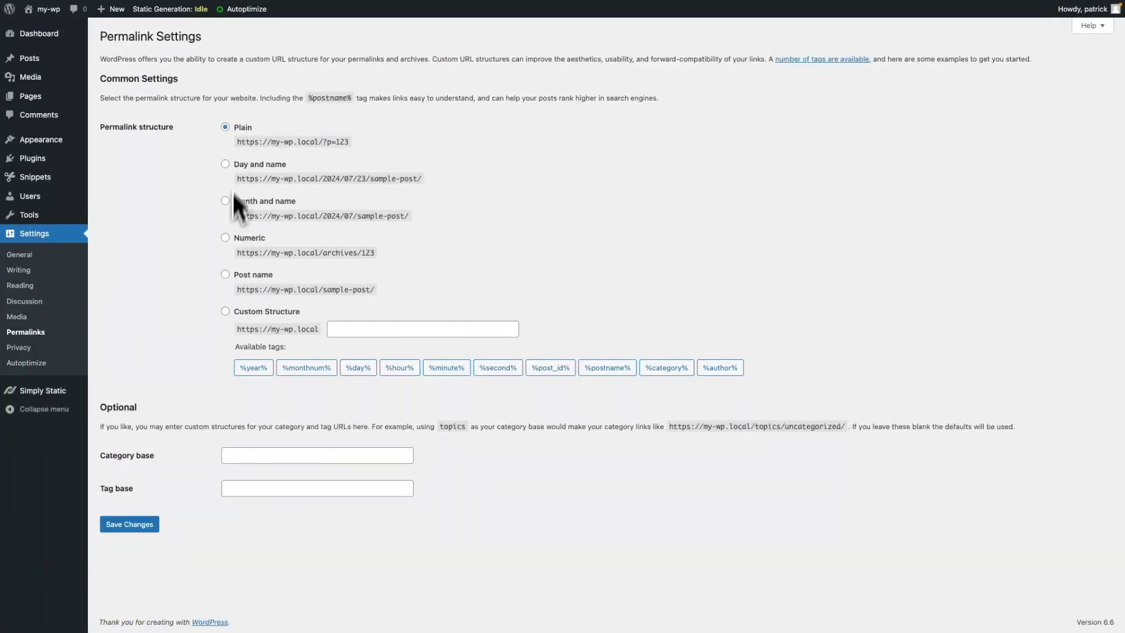
{"action": "left_click", "coordinate": [225, 275]}
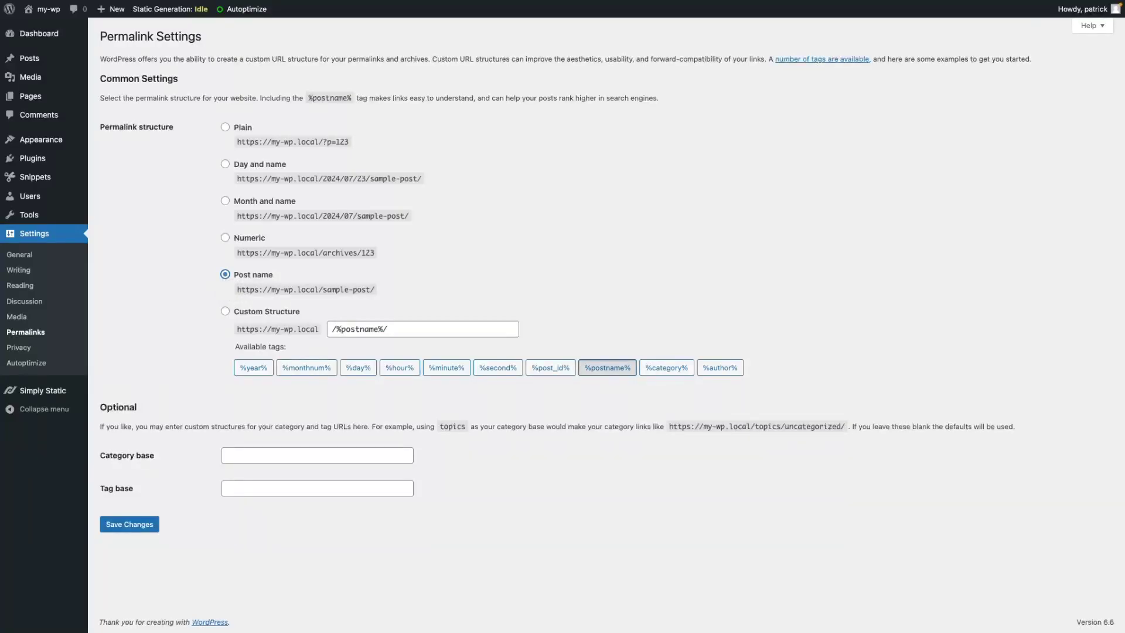
{"action": "left_click", "coordinate": [143, 523]}
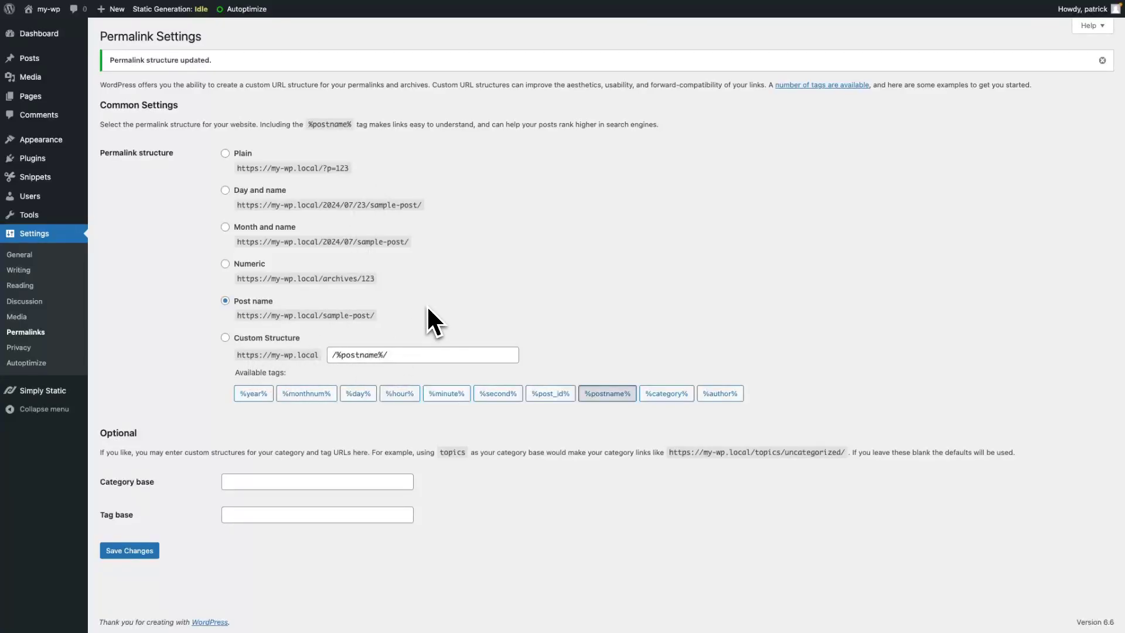
{"action": "mouse_move", "coordinate": [60, 399]}
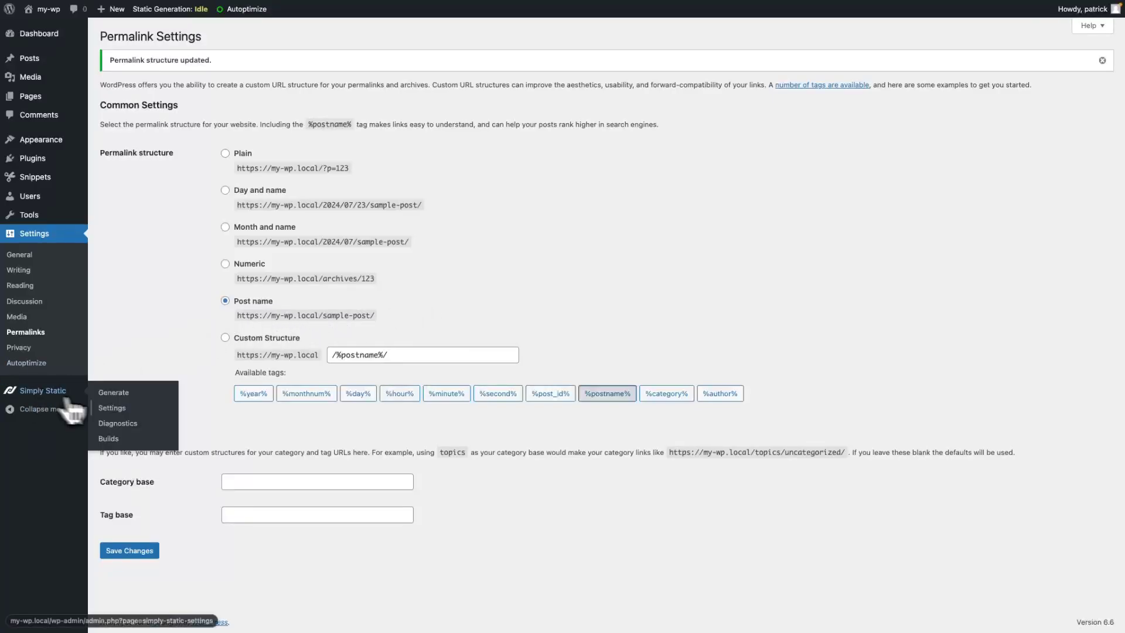
{"action": "left_click", "coordinate": [117, 423]}
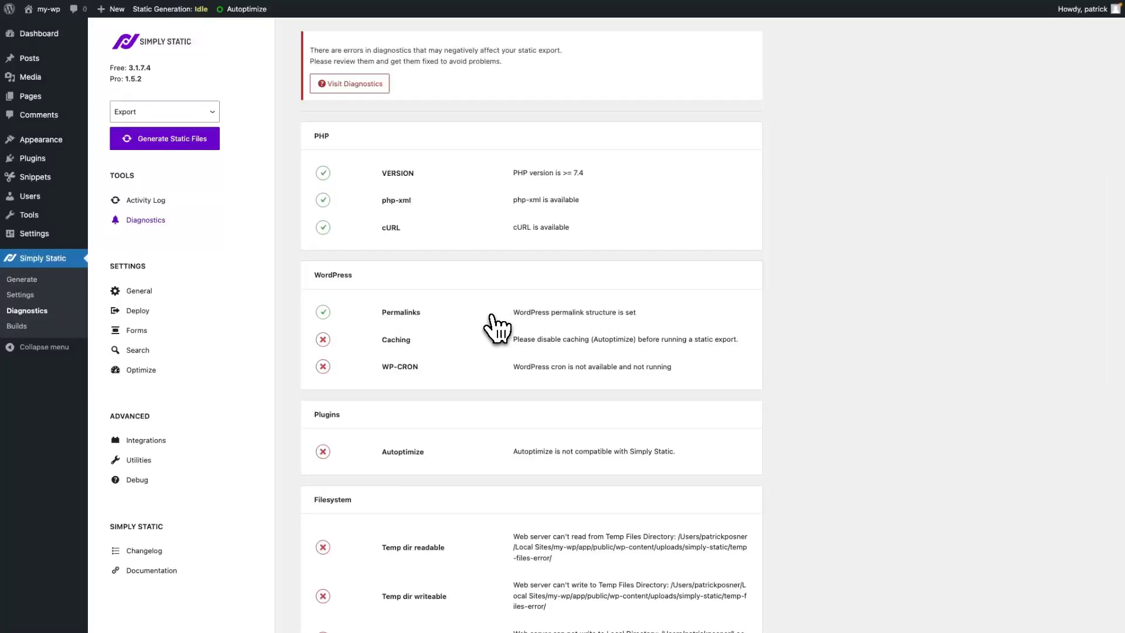
Scroll the diagnostics to confirm Permalinks passes while caching, WP-CRON and filesystem checks fail
{"action": "scroll", "coordinate": [445, 343], "scroll_direction": "down", "scroll_amount": 1}
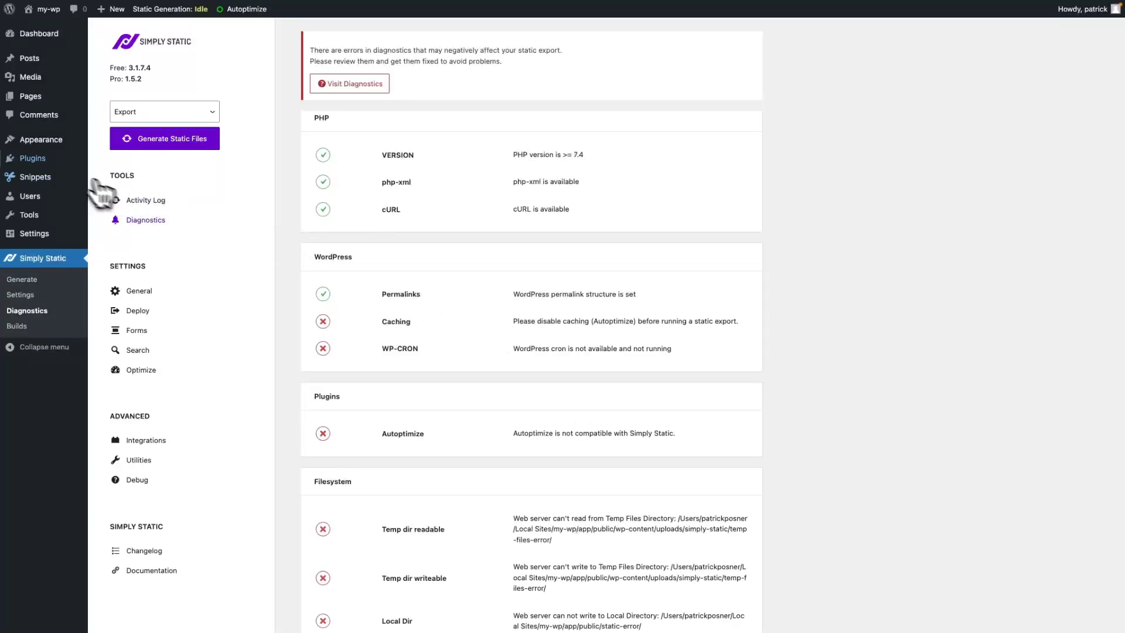
Deactivate the Autoptimize plugin without giving feedback
{"action": "left_click", "coordinate": [44, 160]}
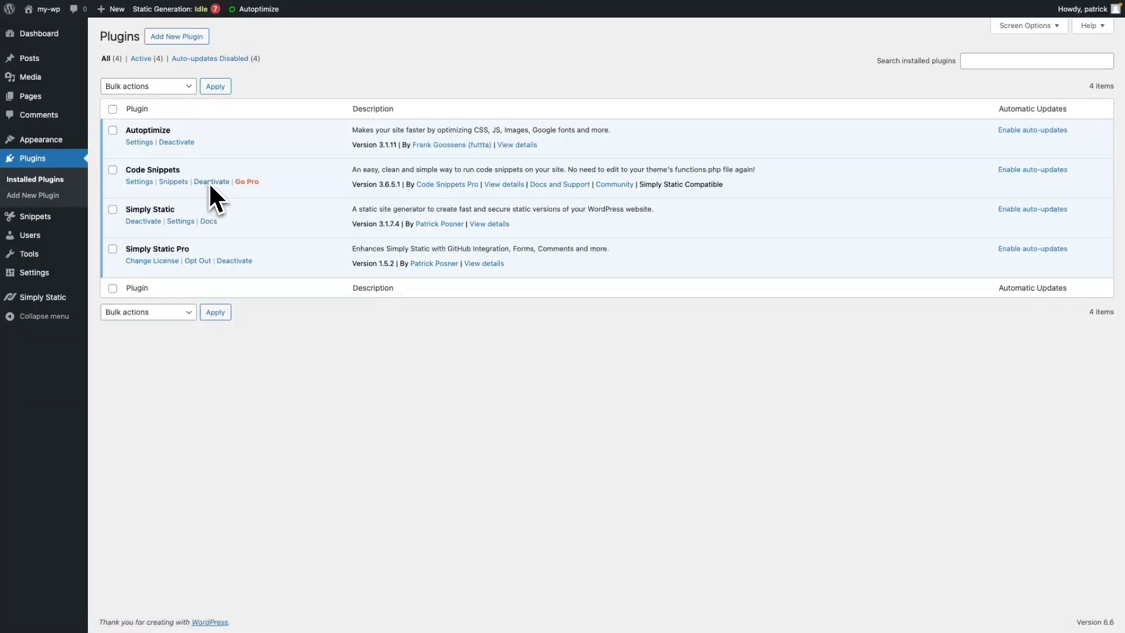
{"action": "left_click", "coordinate": [176, 142]}
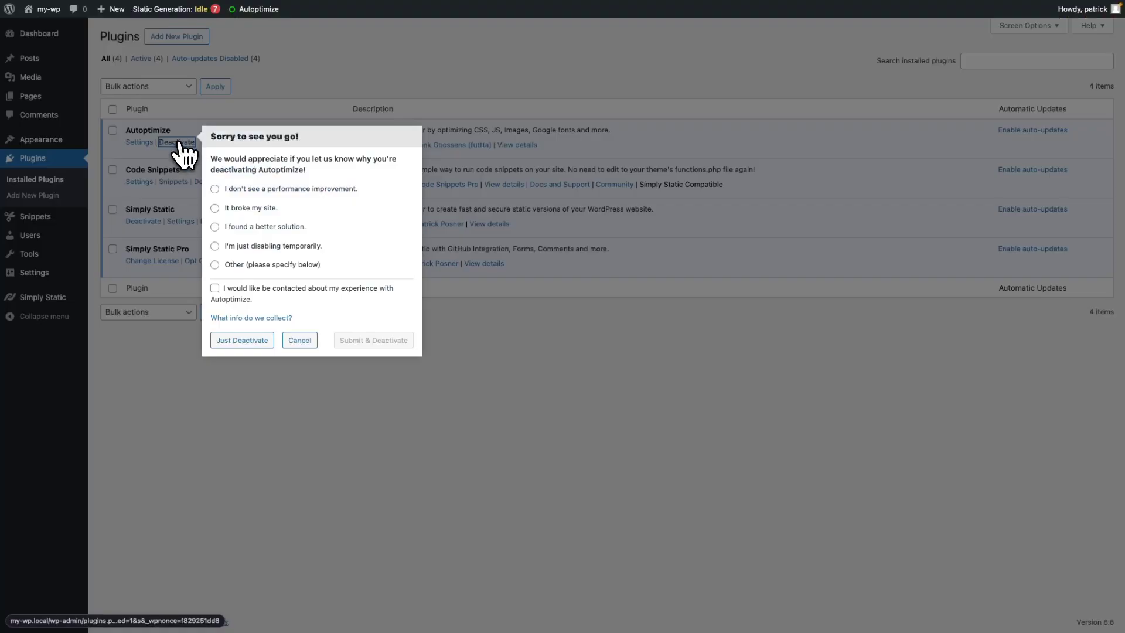
{"action": "left_click", "coordinate": [241, 341]}
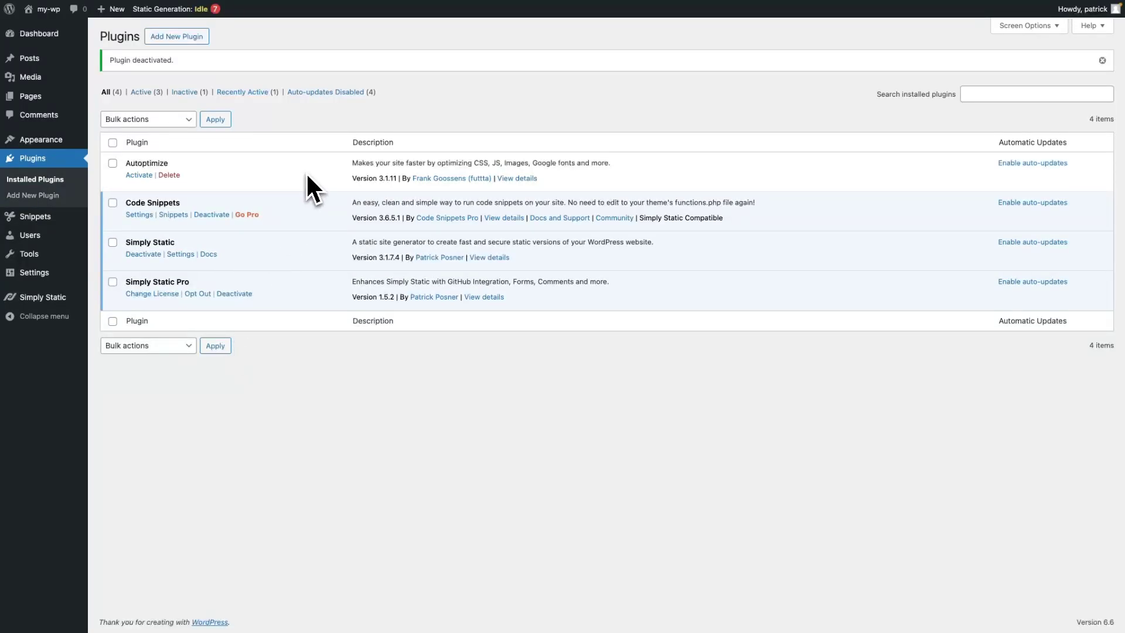
Reopen the Simply Static diagnostics and scroll through the remaining failing checks
{"action": "mouse_move", "coordinate": [55, 298]}
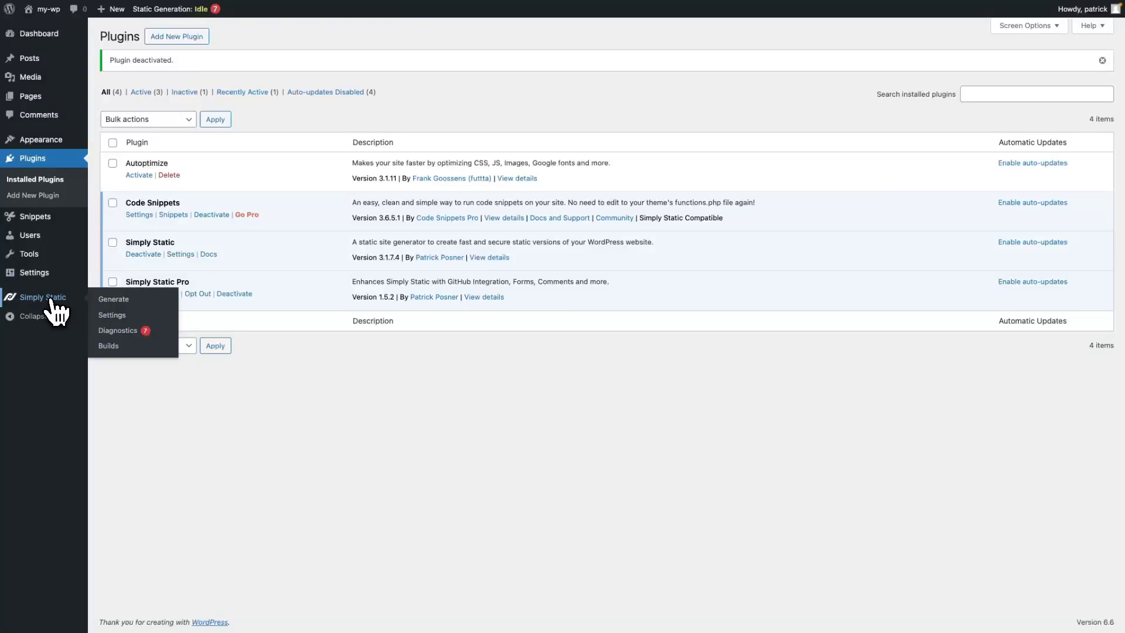
{"action": "left_click", "coordinate": [116, 332]}
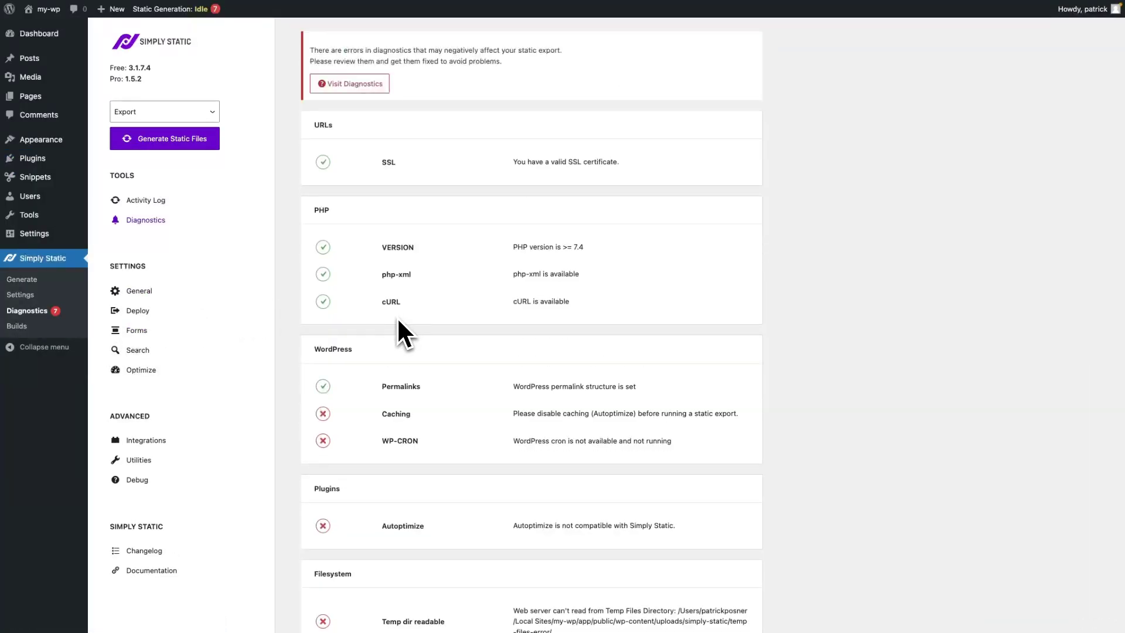
{"action": "scroll", "coordinate": [423, 350], "scroll_direction": "down", "scroll_amount": 3}
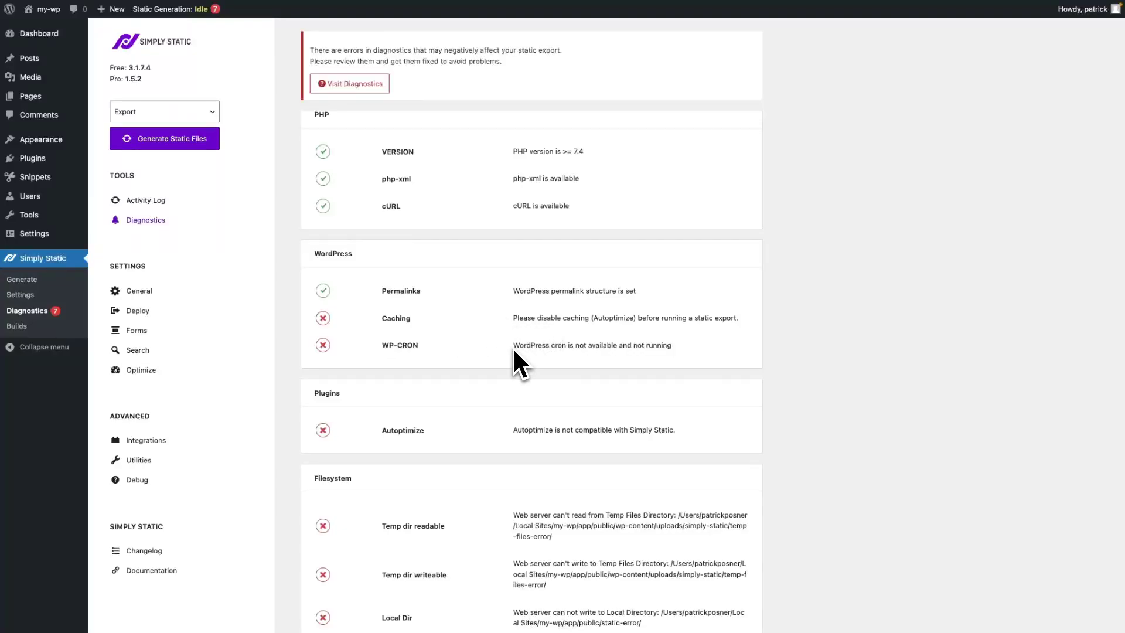
{"action": "scroll", "coordinate": [513, 377], "scroll_direction": "down", "scroll_amount": 6}
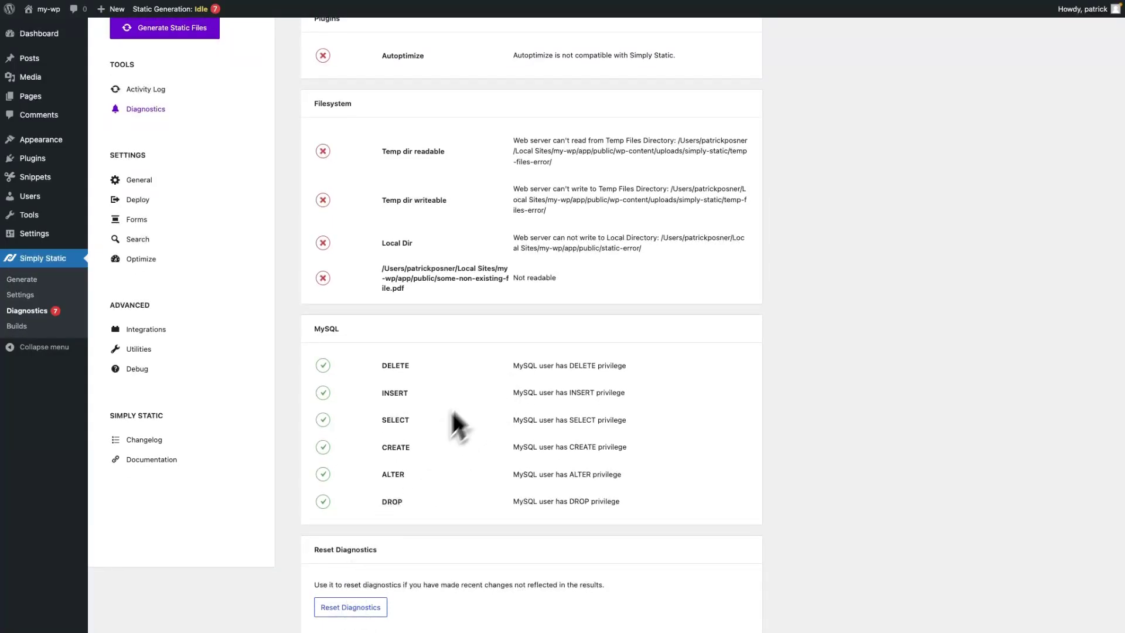
{"action": "scroll", "coordinate": [505, 238], "scroll_direction": "up", "scroll_amount": 3}
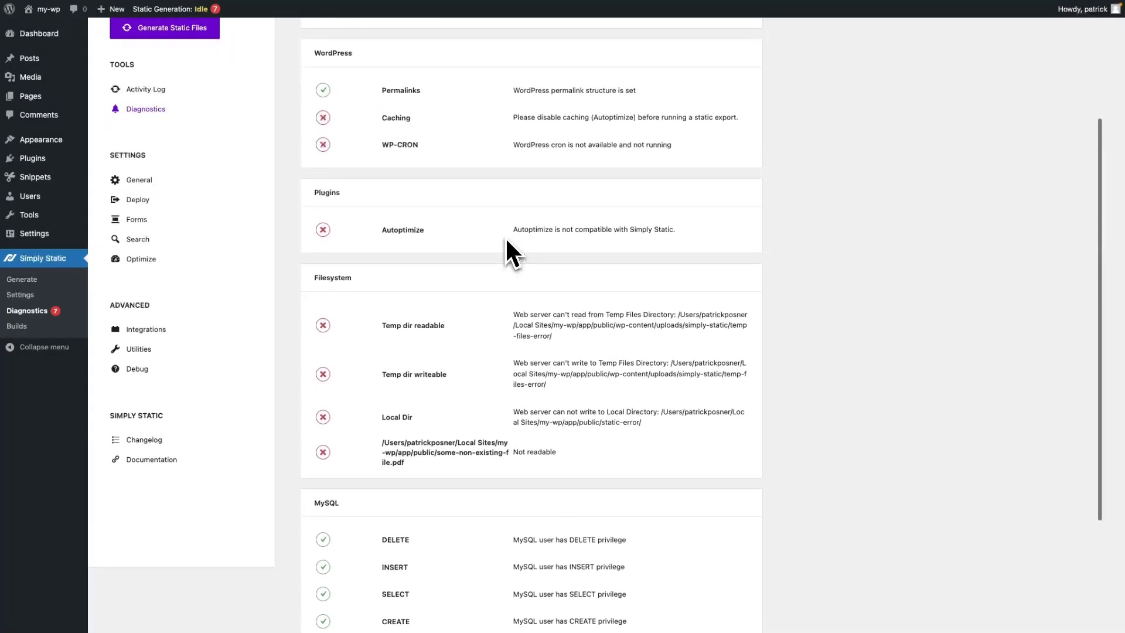
{"action": "scroll", "coordinate": [506, 237], "scroll_direction": "up", "scroll_amount": 3}
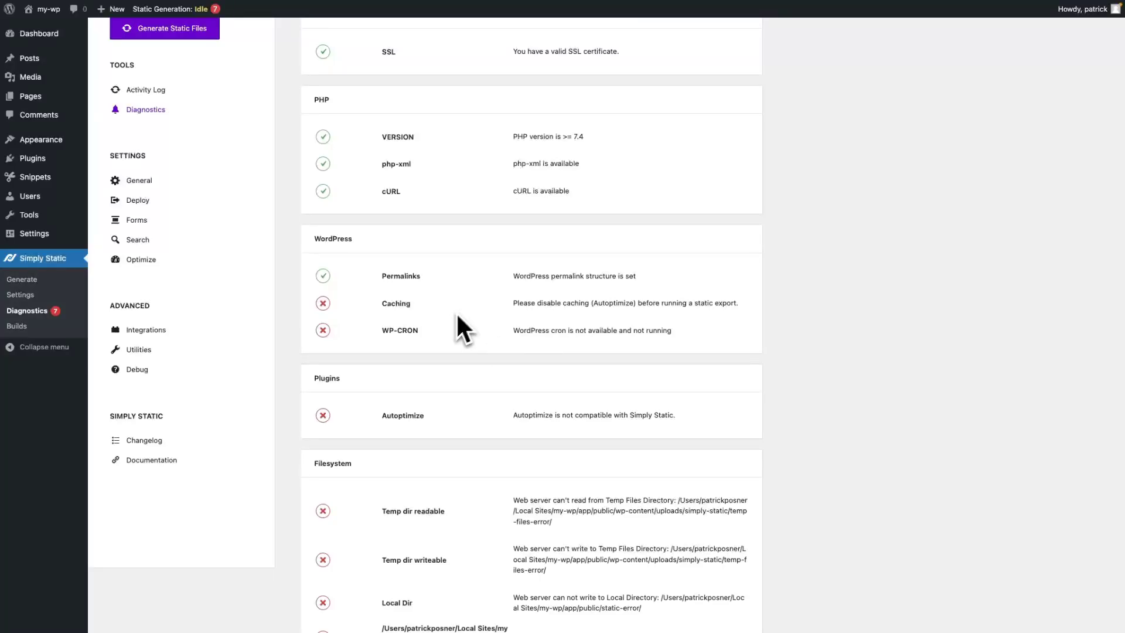
{"action": "left_click", "coordinate": [38, 179]}
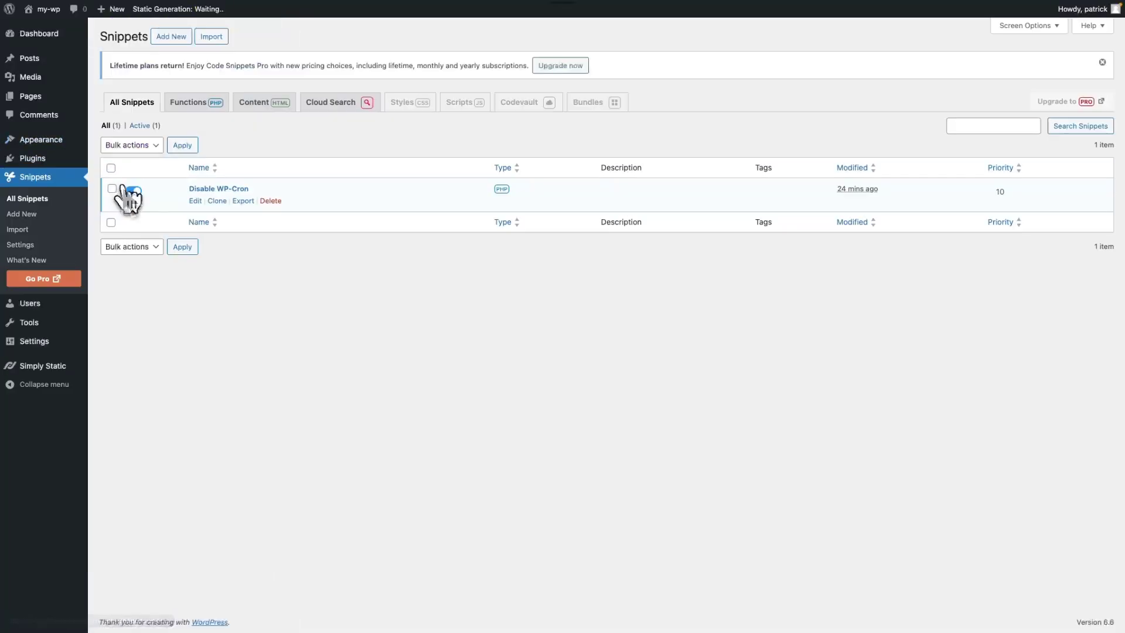
Inspect the Disable WP-Cron snippet's DISABLE_WP_CRON define line, then go to Simply Static's Generate page
{"action": "left_click", "coordinate": [196, 201]}
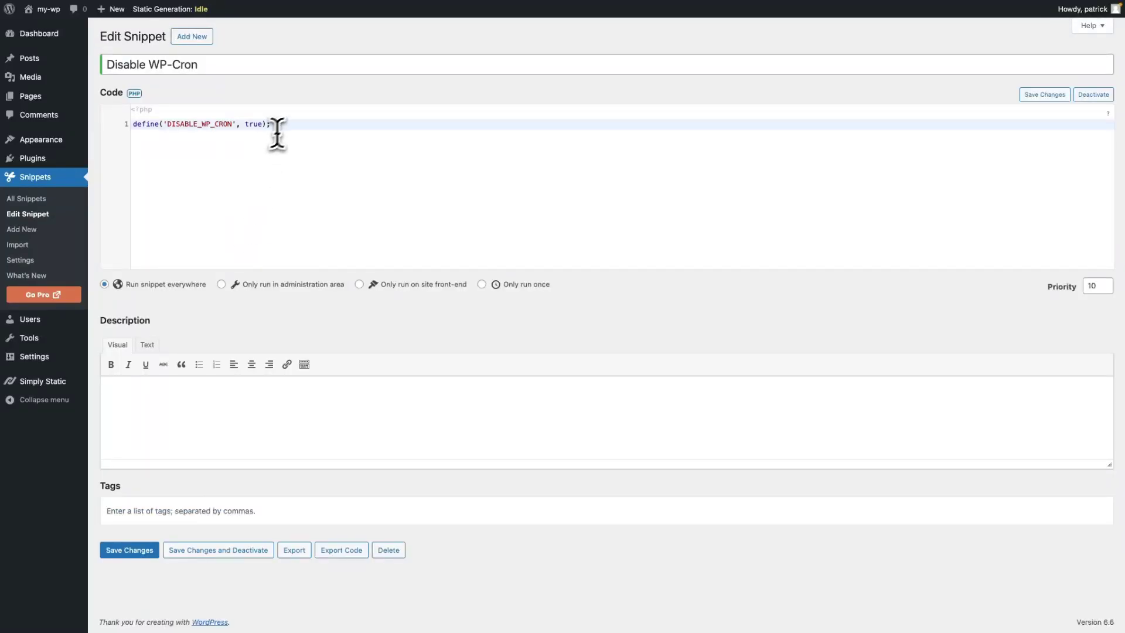
{"action": "left_click_drag", "start_coordinate": [301, 125], "coordinate": [138, 126]}
{"action": "left_click", "coordinate": [164, 169]}
{"action": "mouse_move", "coordinate": [45, 384]}
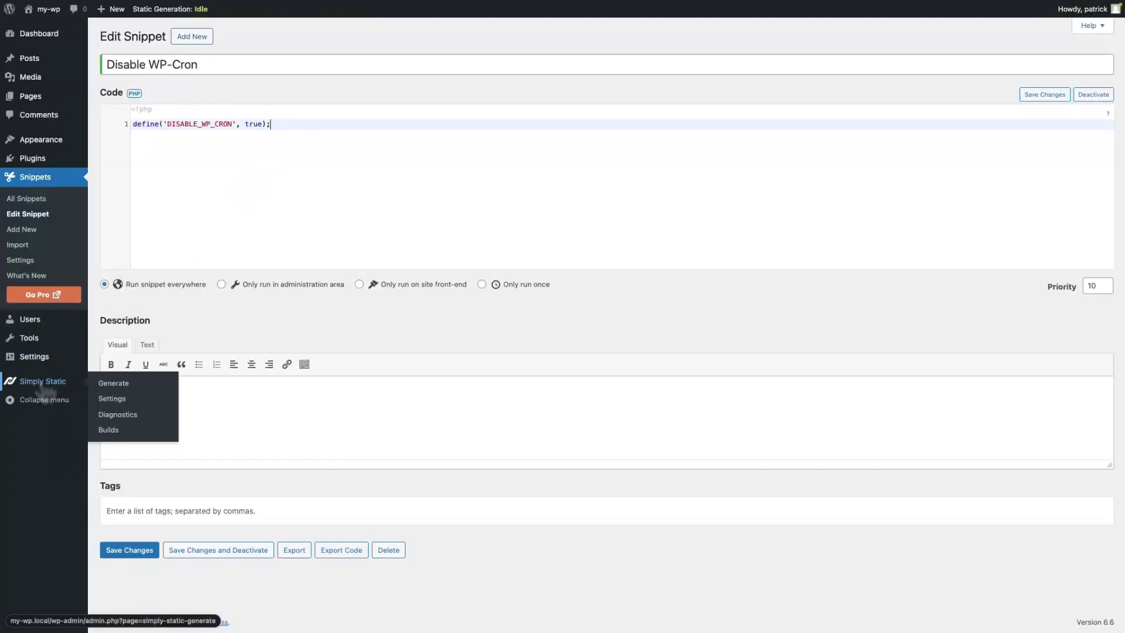
{"action": "left_click", "coordinate": [41, 383]}
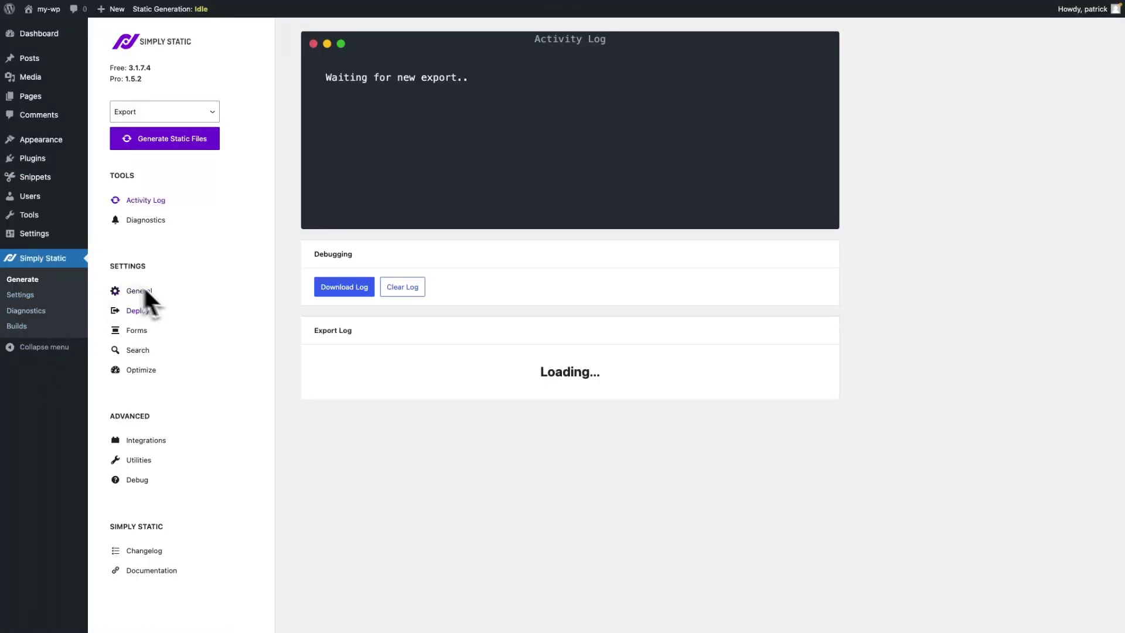
Open Simply Static's Debug settings and scroll down toward the Cron section
{"action": "left_click", "coordinate": [140, 481]}
{"action": "scroll", "coordinate": [357, 387], "scroll_direction": "down", "scroll_amount": 3}
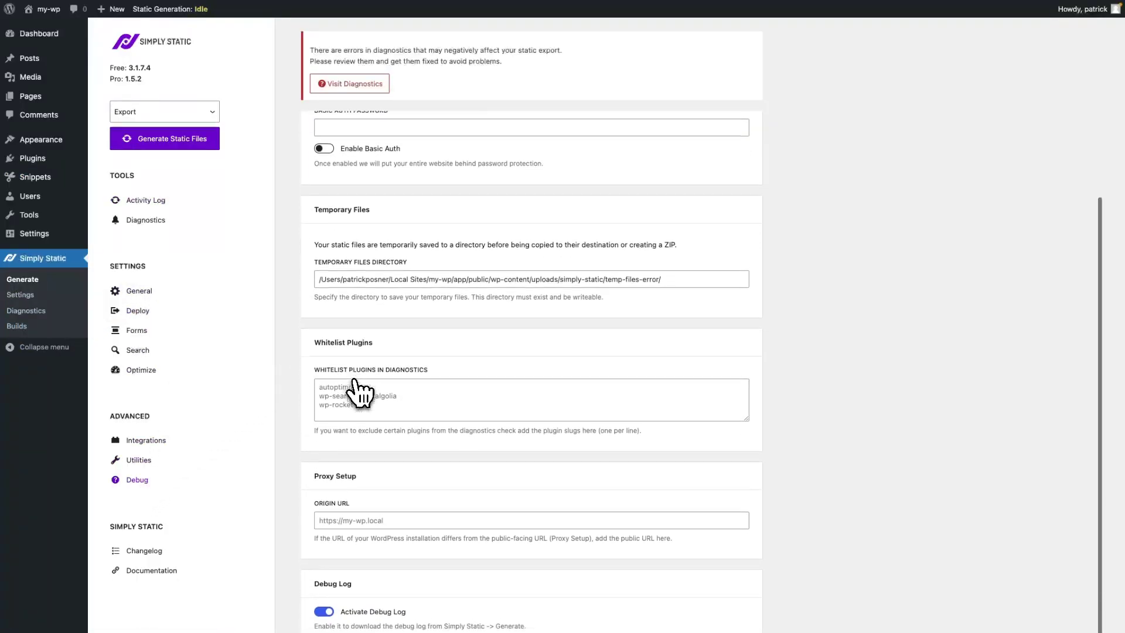
{"action": "scroll", "coordinate": [358, 391], "scroll_direction": "down", "scroll_amount": 3}
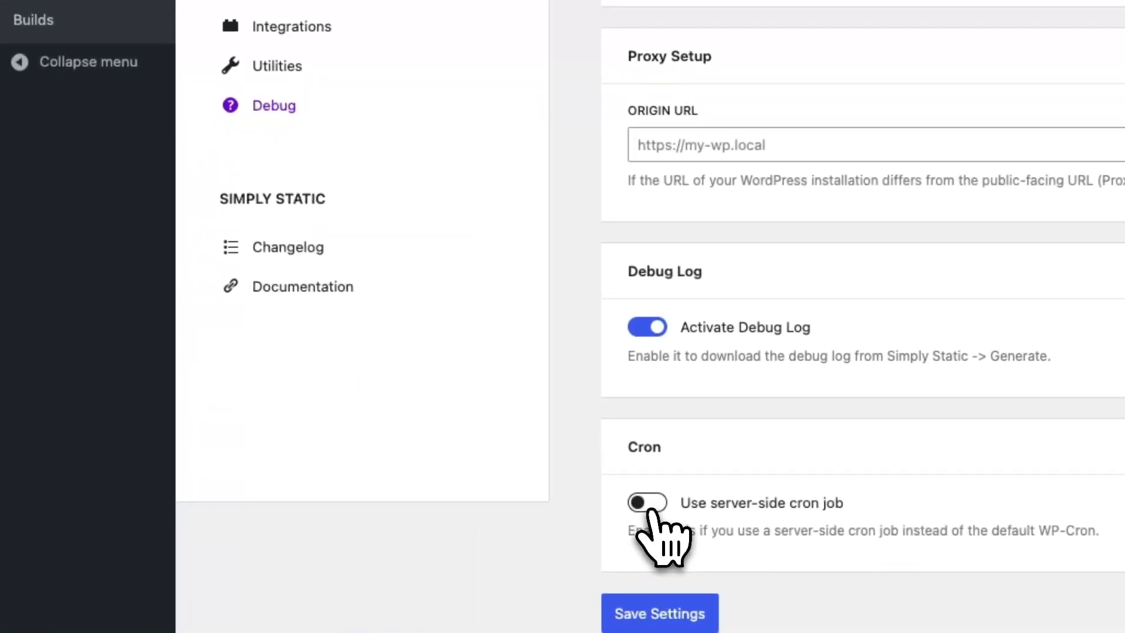
Switch off the Disable WP-Cron snippet and reopen the Simply Static diagnostics
{"action": "scroll", "coordinate": [697, 351], "scroll_direction": "up", "scroll_amount": 5}
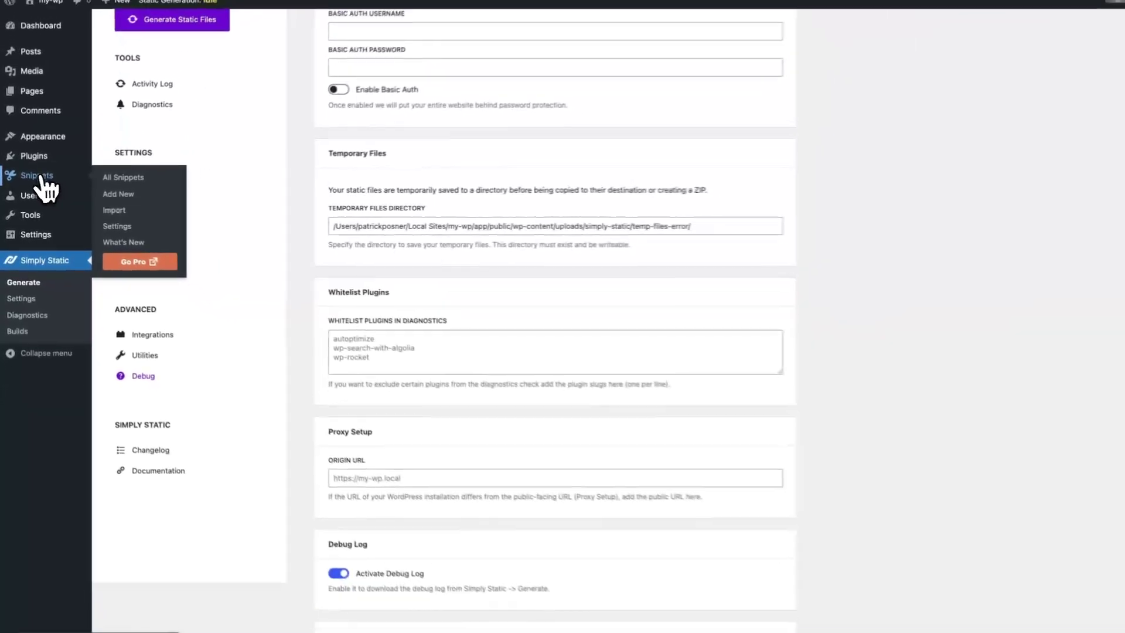
{"action": "left_click", "coordinate": [65, 9]}
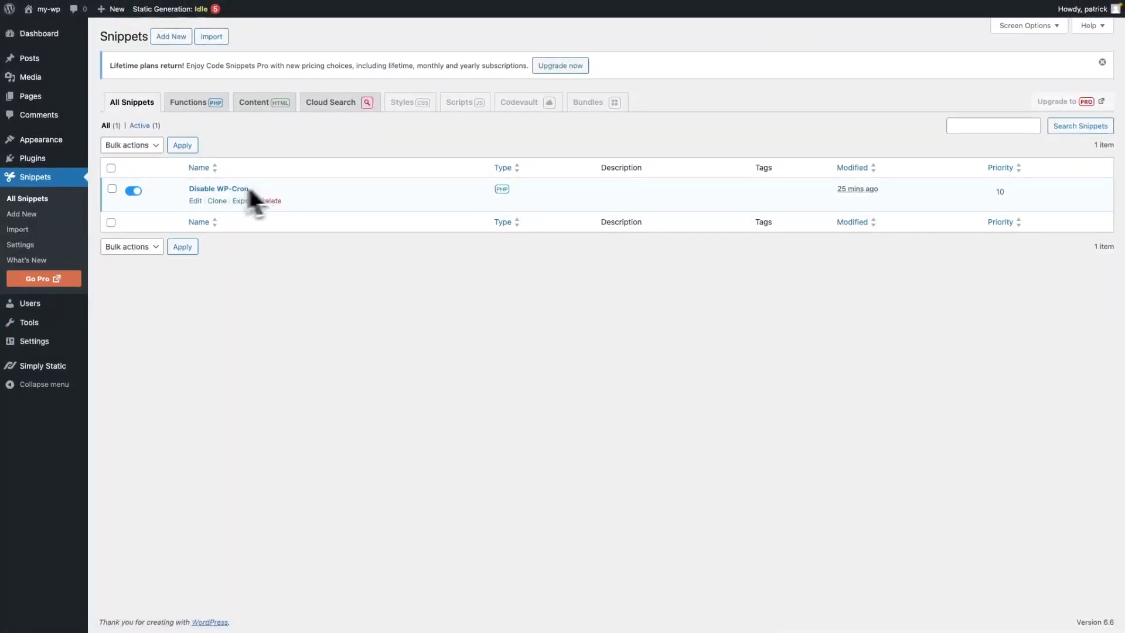
{"action": "left_click", "coordinate": [134, 190]}
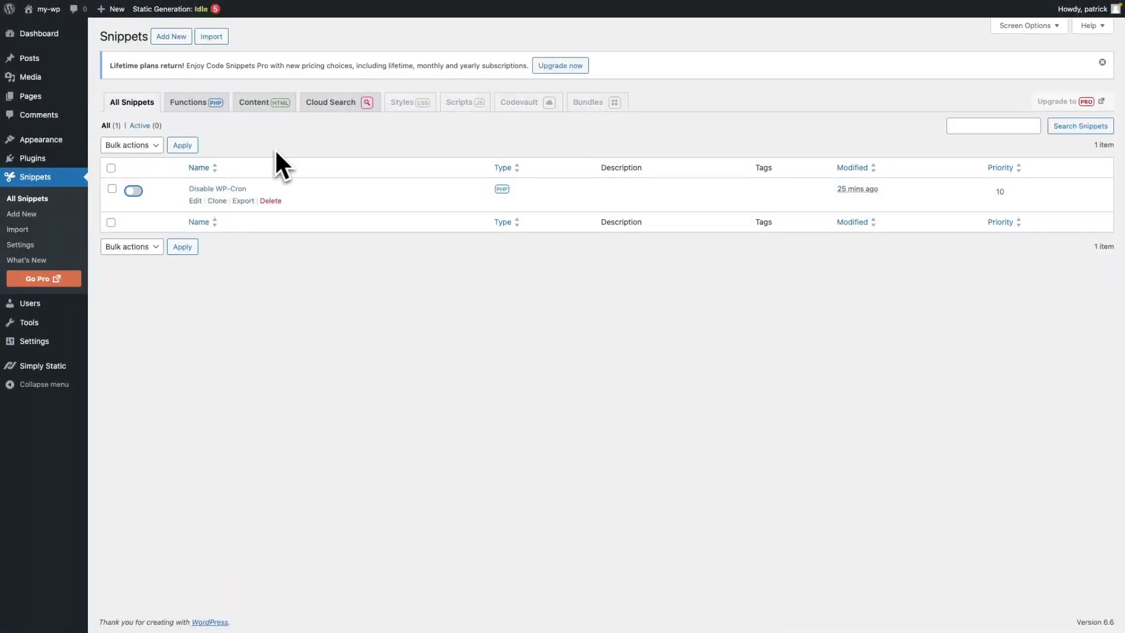
{"action": "mouse_move", "coordinate": [53, 368]}
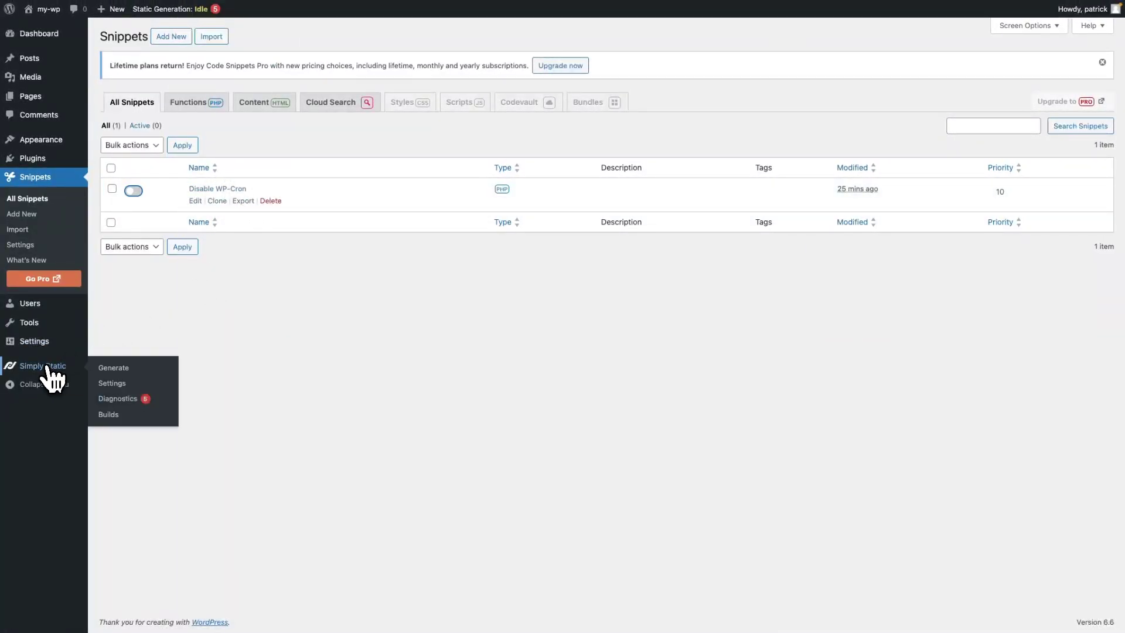
{"action": "left_click", "coordinate": [111, 400]}
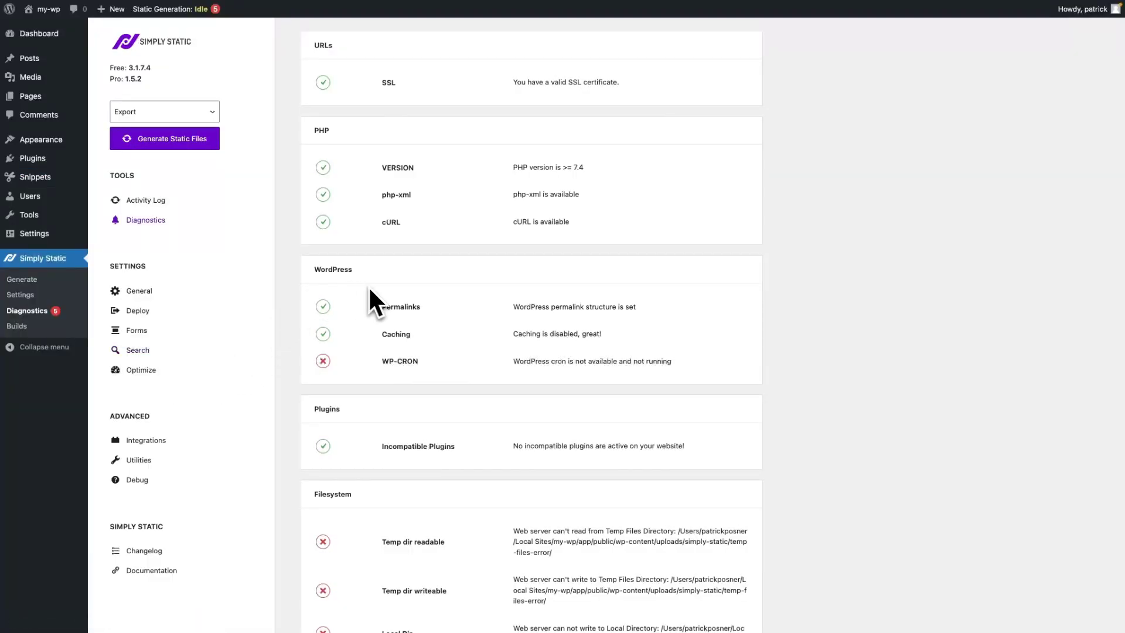
Scroll to the failing Filesystem checks: temp directory read/write, Local Dir and a missing PDF
{"action": "scroll", "coordinate": [467, 346], "scroll_direction": "down", "scroll_amount": 3}
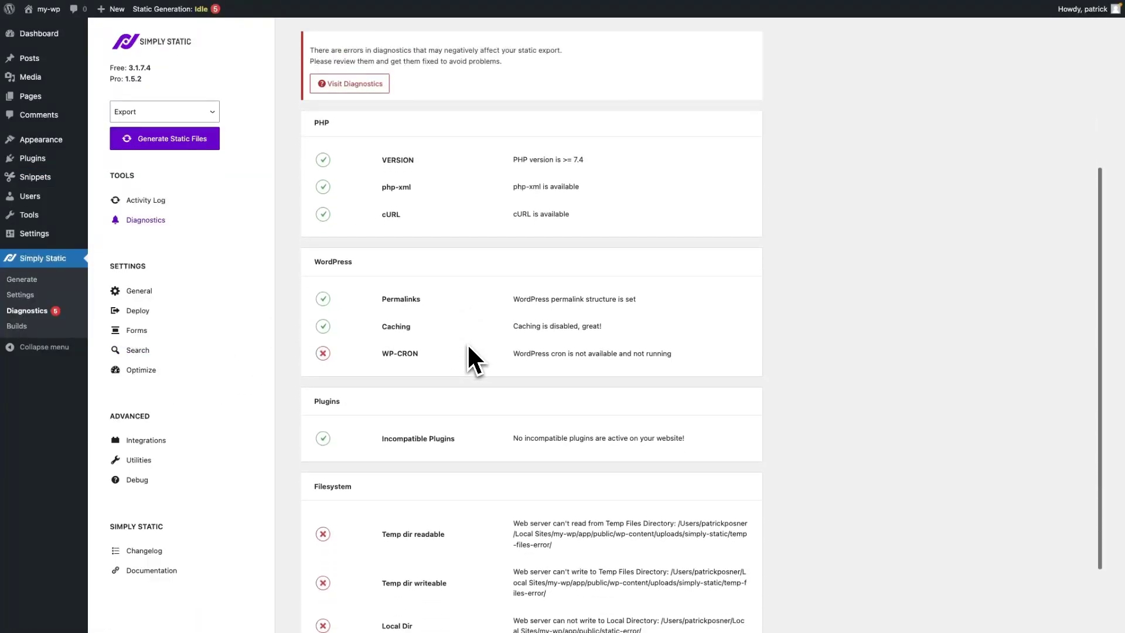
{"action": "scroll", "coordinate": [517, 329], "scroll_direction": "down", "scroll_amount": 2}
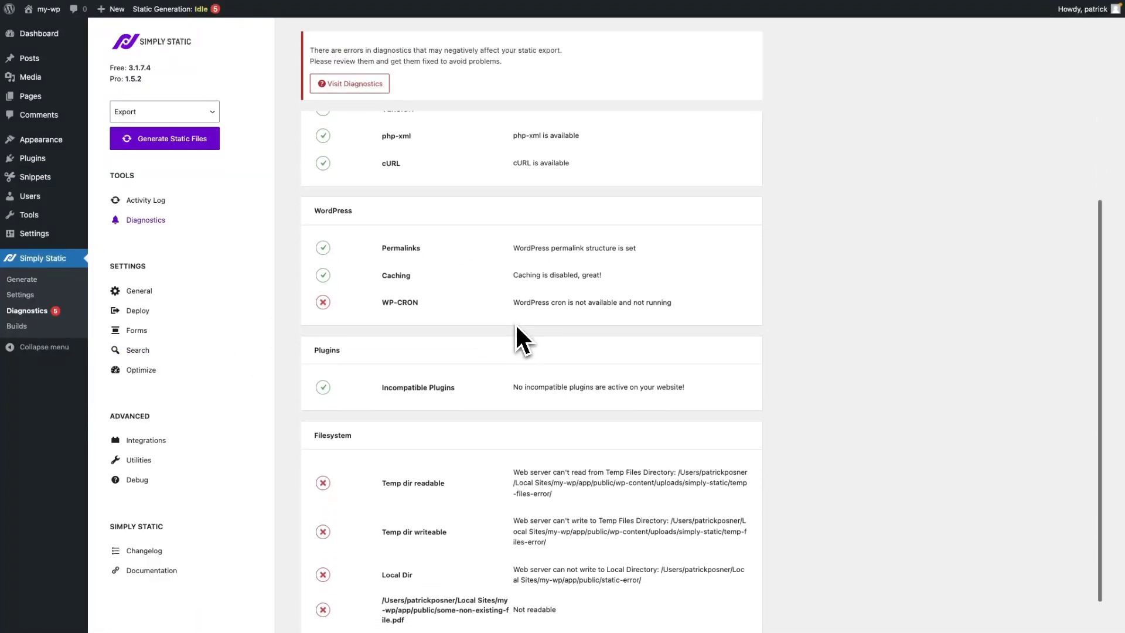
{"action": "scroll", "coordinate": [517, 329], "scroll_direction": "down", "scroll_amount": 5}
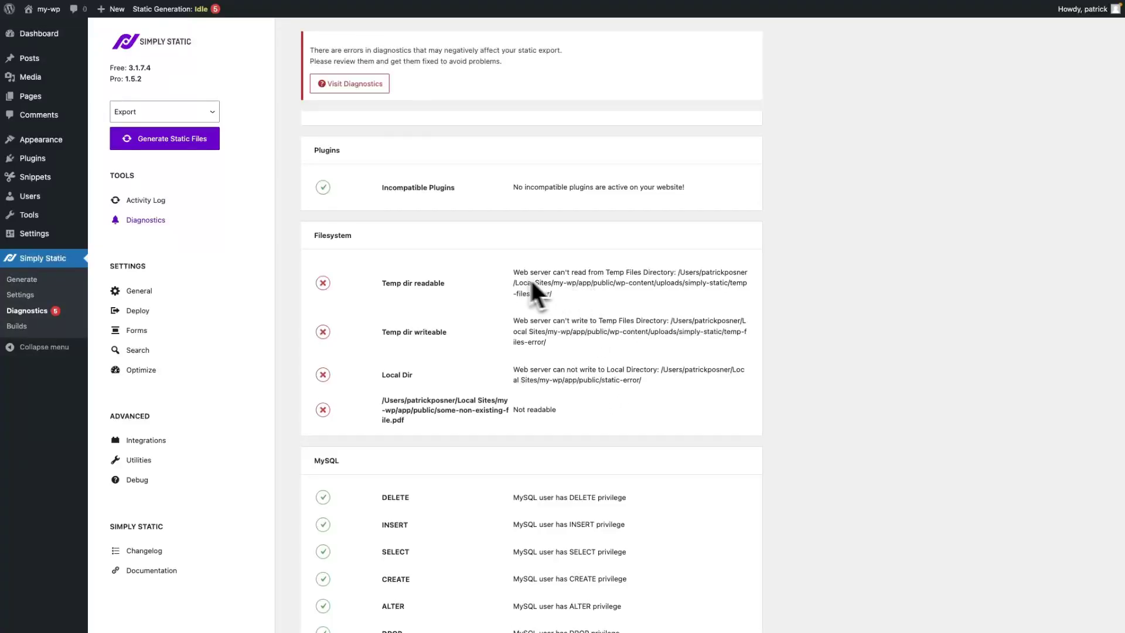
Remove 'error' from the Temporary Files Directory so it ends in simply-static/temp-files/, and save
{"action": "left_click", "coordinate": [143, 480]}
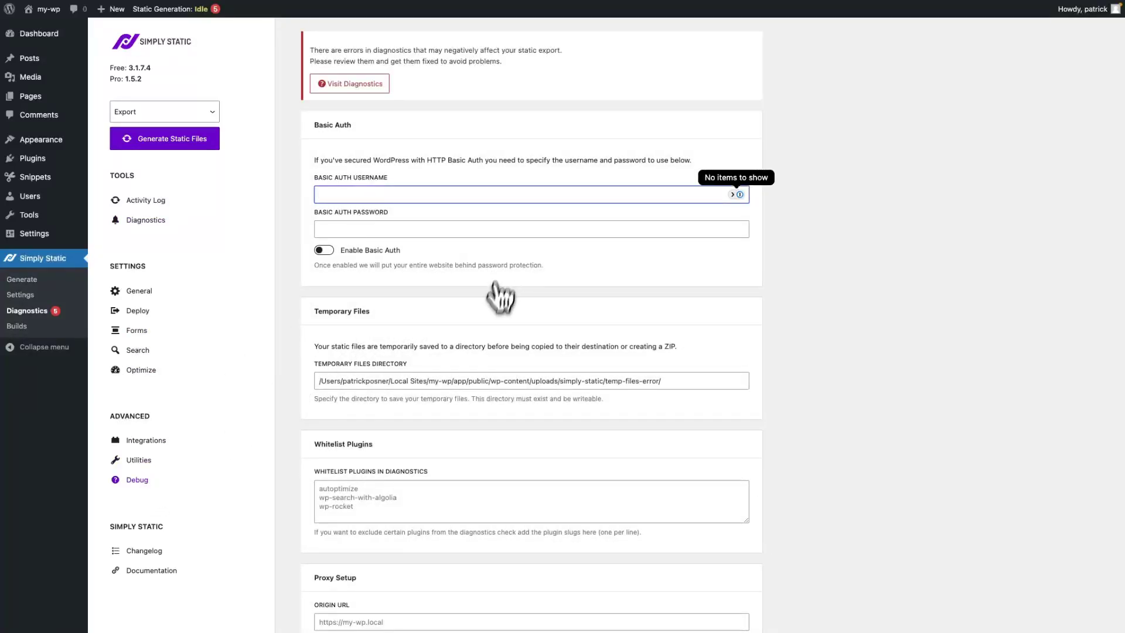
{"action": "scroll", "coordinate": [486, 311], "scroll_direction": "down", "scroll_amount": 2}
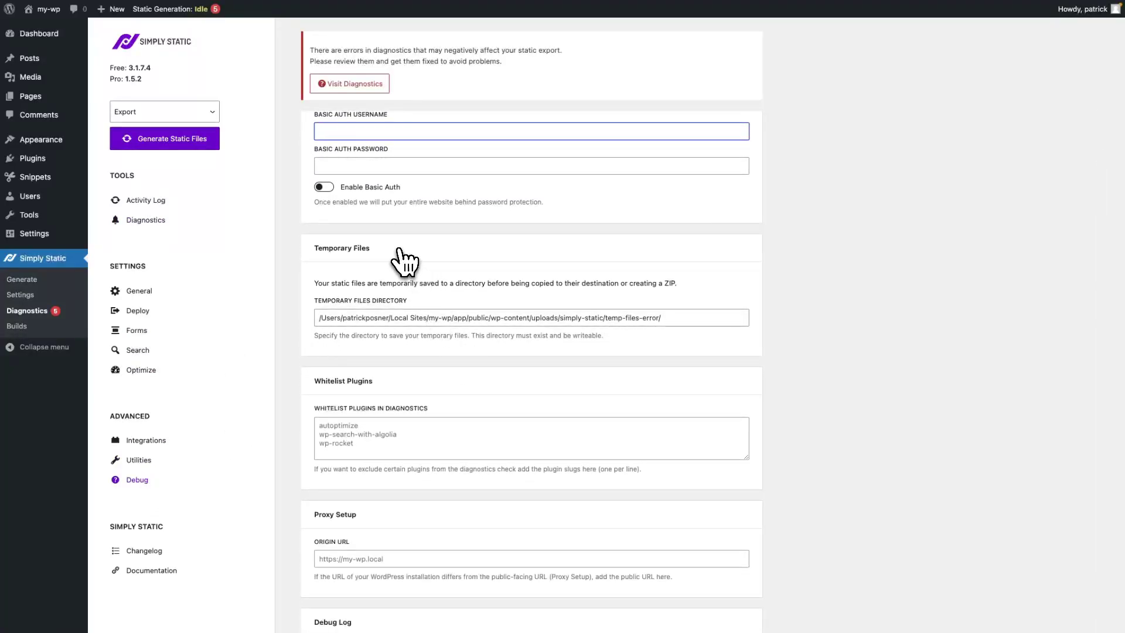
{"action": "left_click", "coordinate": [649, 318]}
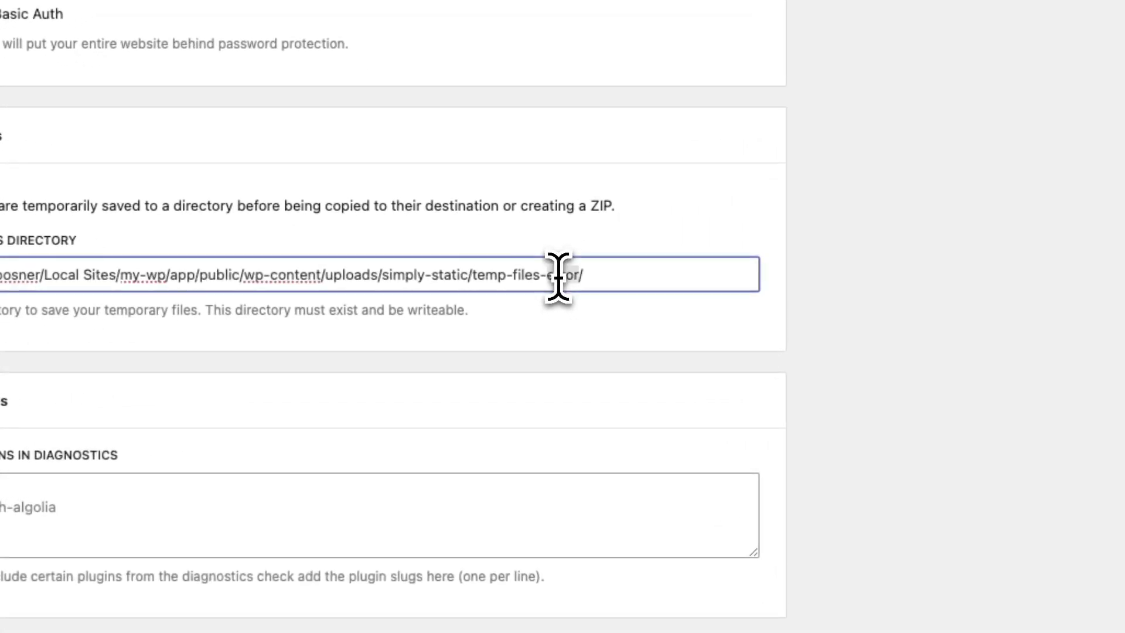
{"action": "double_click", "coordinate": [558, 275]}
{"action": "key", "text": "BackSpace"}
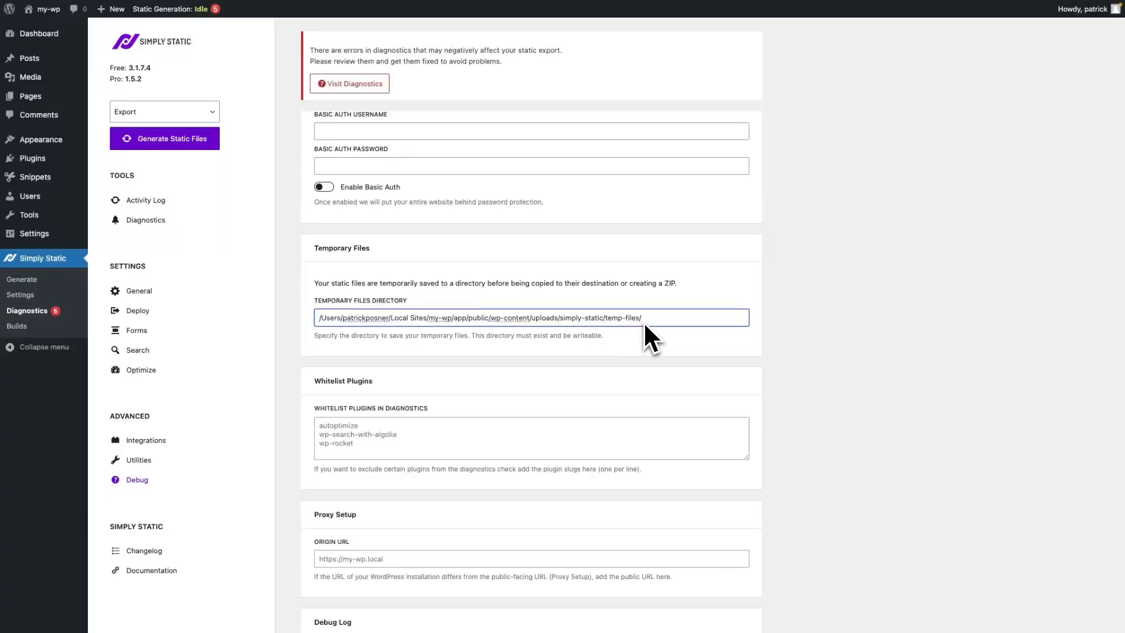
{"action": "left_click", "coordinate": [621, 356]}
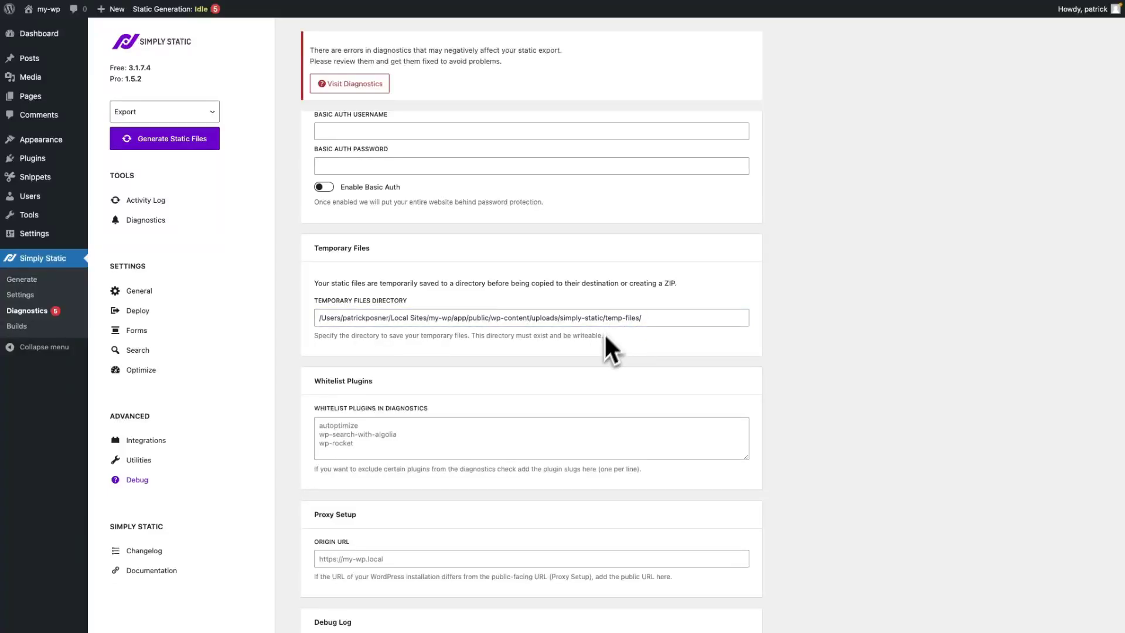
{"action": "scroll", "coordinate": [592, 357], "scroll_direction": "down", "scroll_amount": 4}
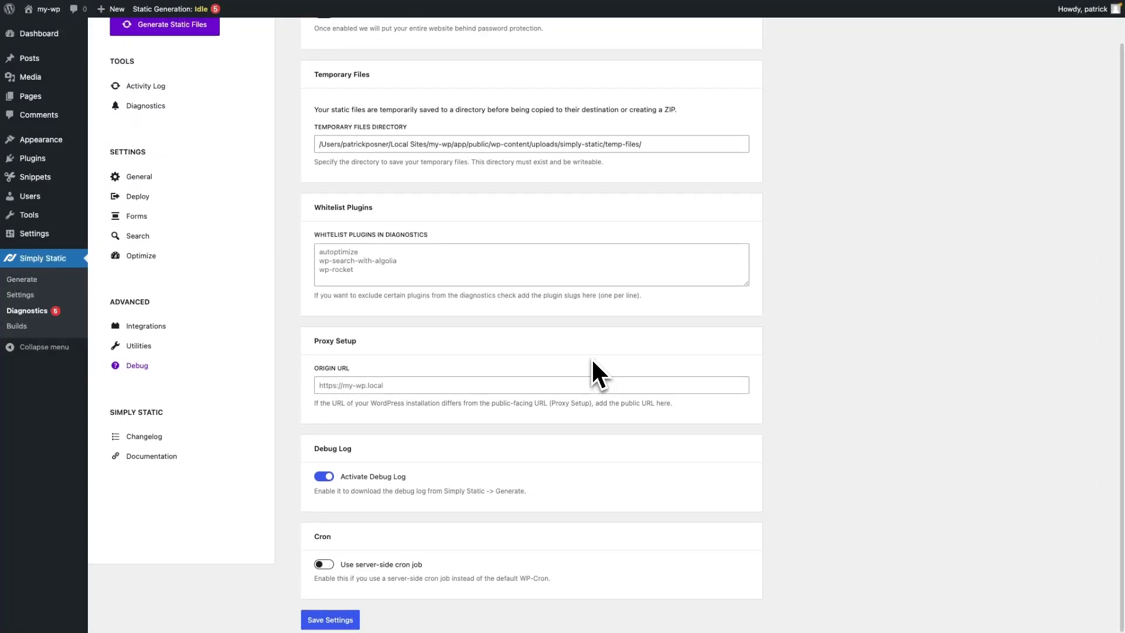
{"action": "left_click", "coordinate": [330, 618]}
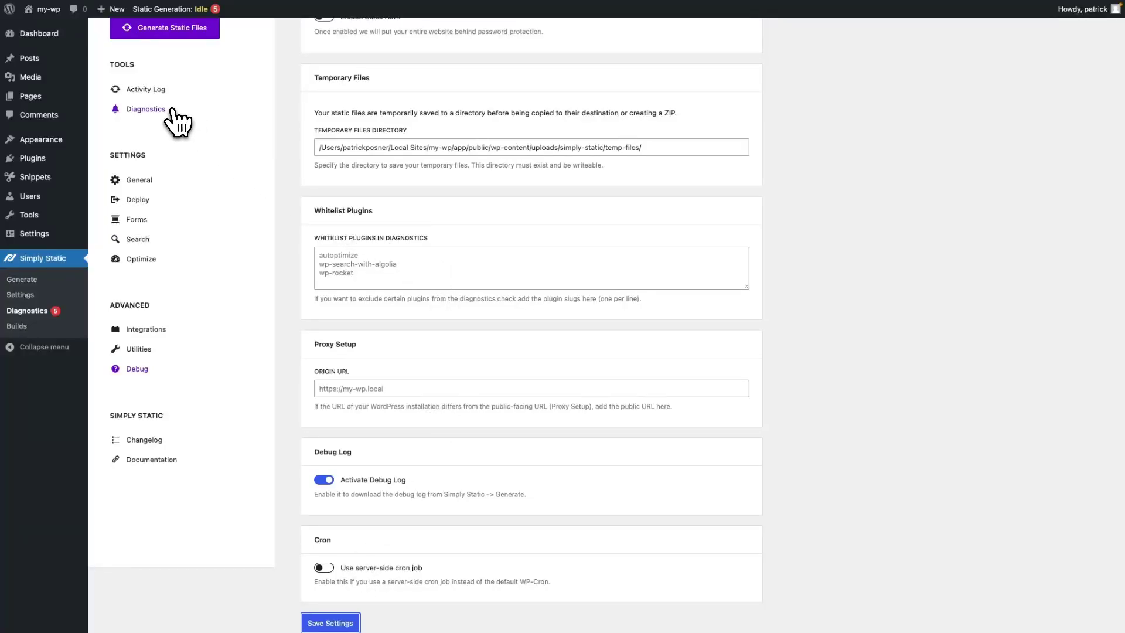
Reopen Diagnostics and review the WP-CRON and Filesystem rows, still failing on temp-files-error and static-error
{"action": "left_click", "coordinate": [154, 112]}
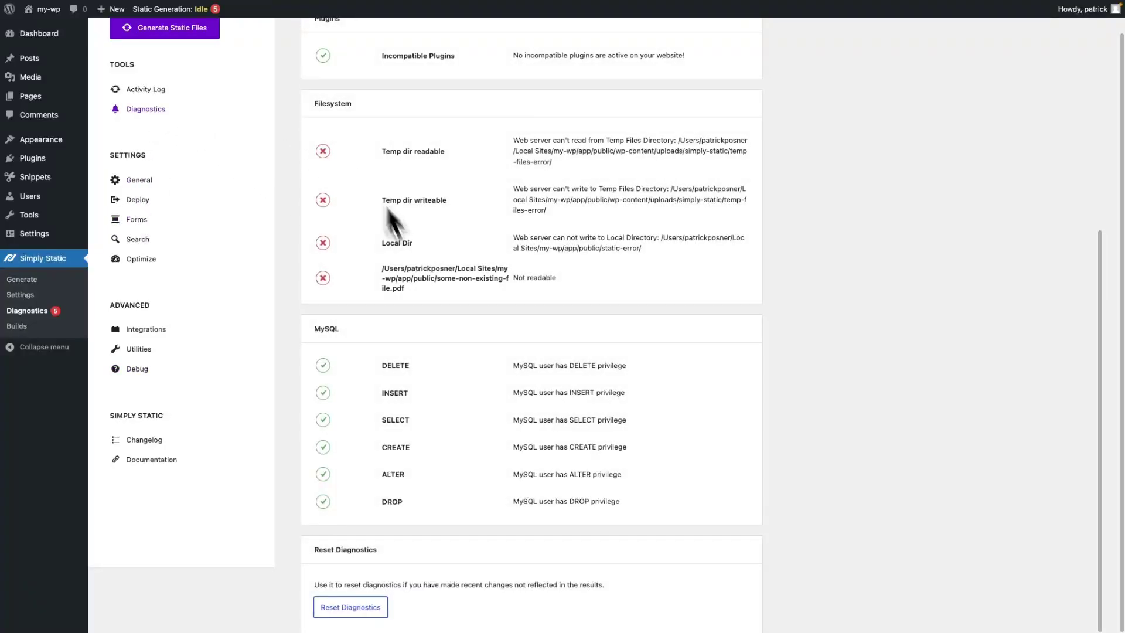
{"action": "scroll", "coordinate": [434, 344], "scroll_direction": "up", "scroll_amount": 2}
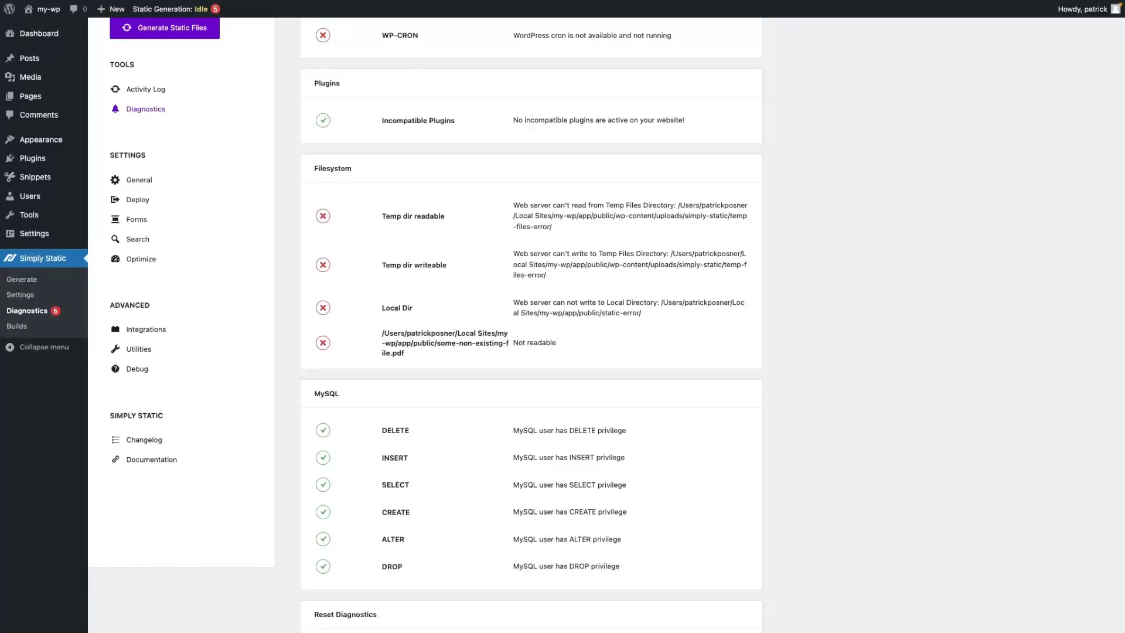
{"action": "scroll", "coordinate": [549, 307], "scroll_direction": "up", "scroll_amount": 1}
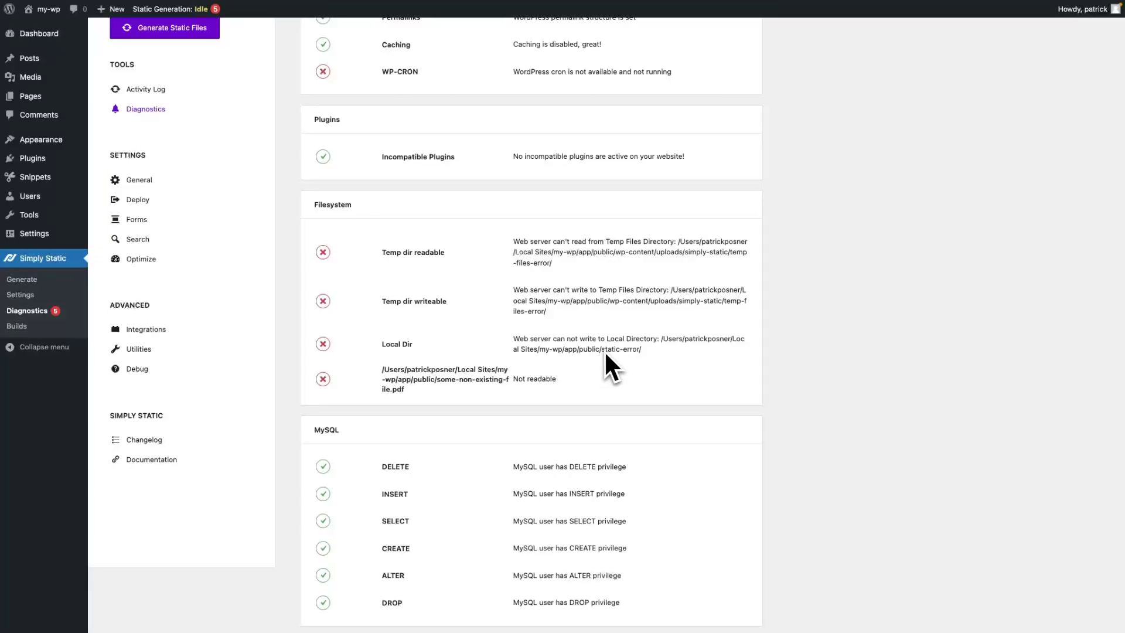
Change the Deploy local directory path from static-error/ to public/static/, save, and reopen Diagnostics
{"action": "left_click", "coordinate": [140, 201]}
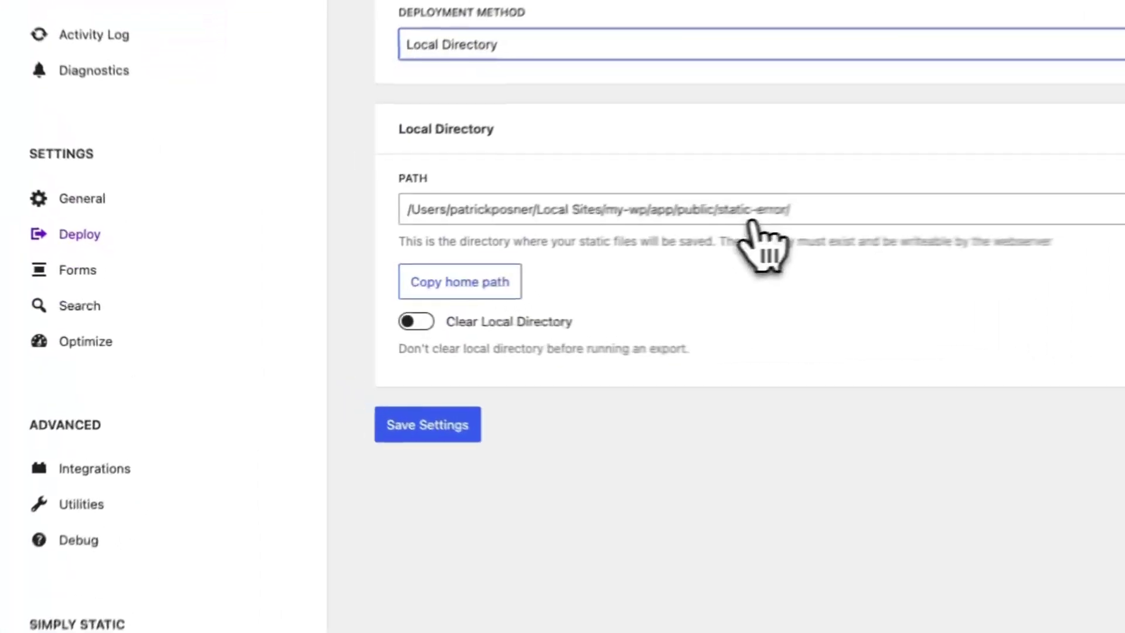
{"action": "double_click", "coordinate": [520, 252]}
{"action": "key", "text": "BackSpace"}
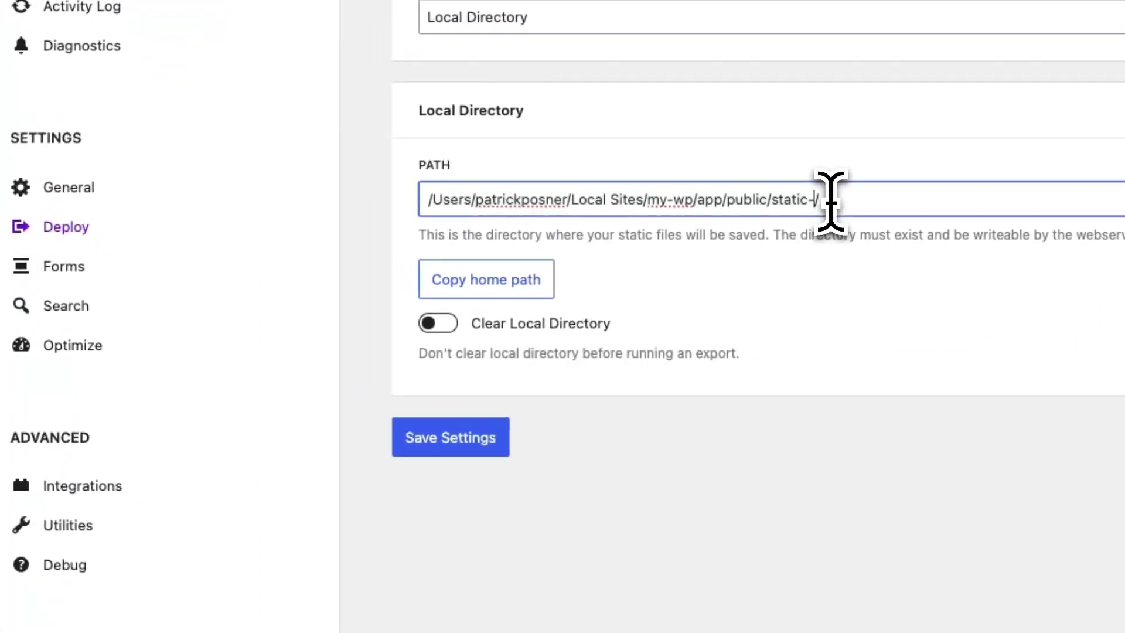
{"action": "key", "text": "BackSpace"}
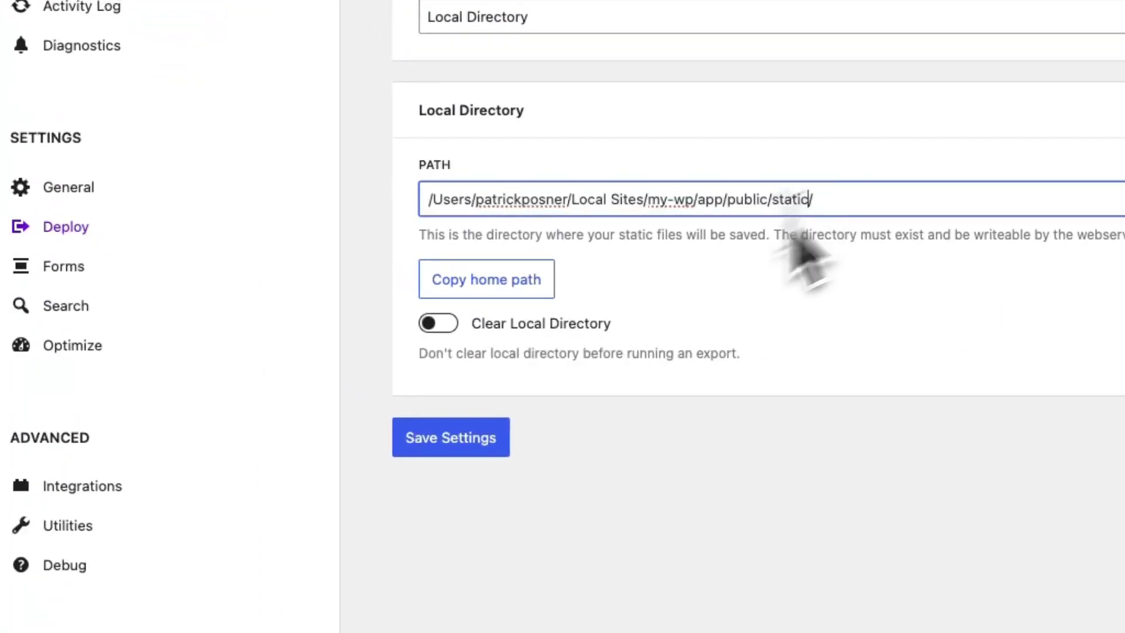
{"action": "left_click", "coordinate": [467, 445]}
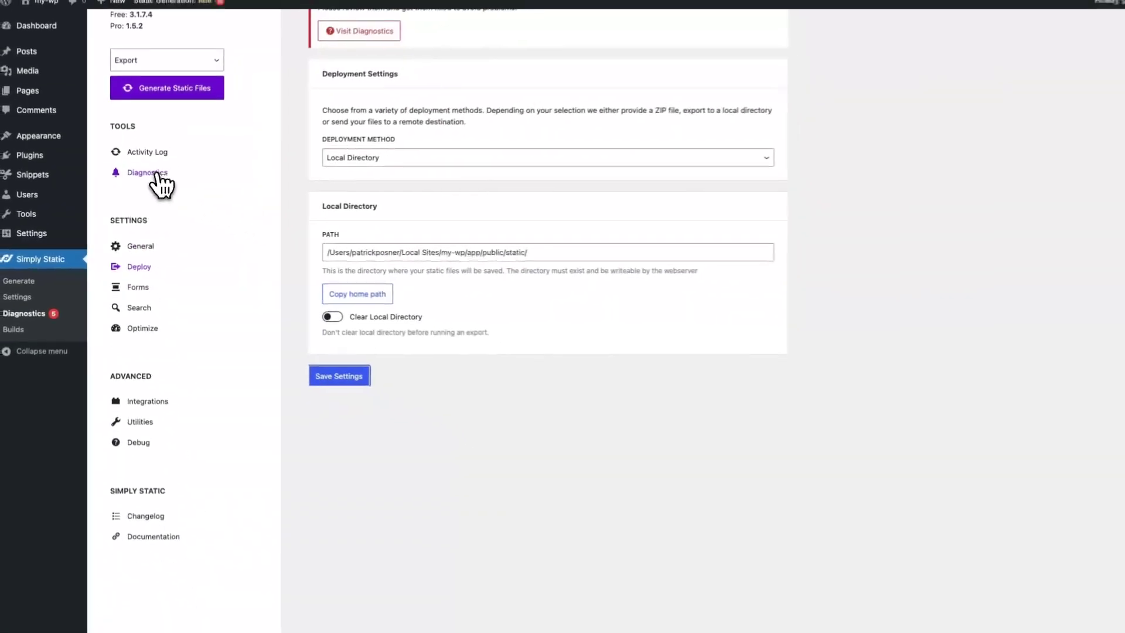
{"action": "left_click", "coordinate": [155, 173]}
{"action": "scroll", "coordinate": [457, 387], "scroll_direction": "down", "scroll_amount": 1}
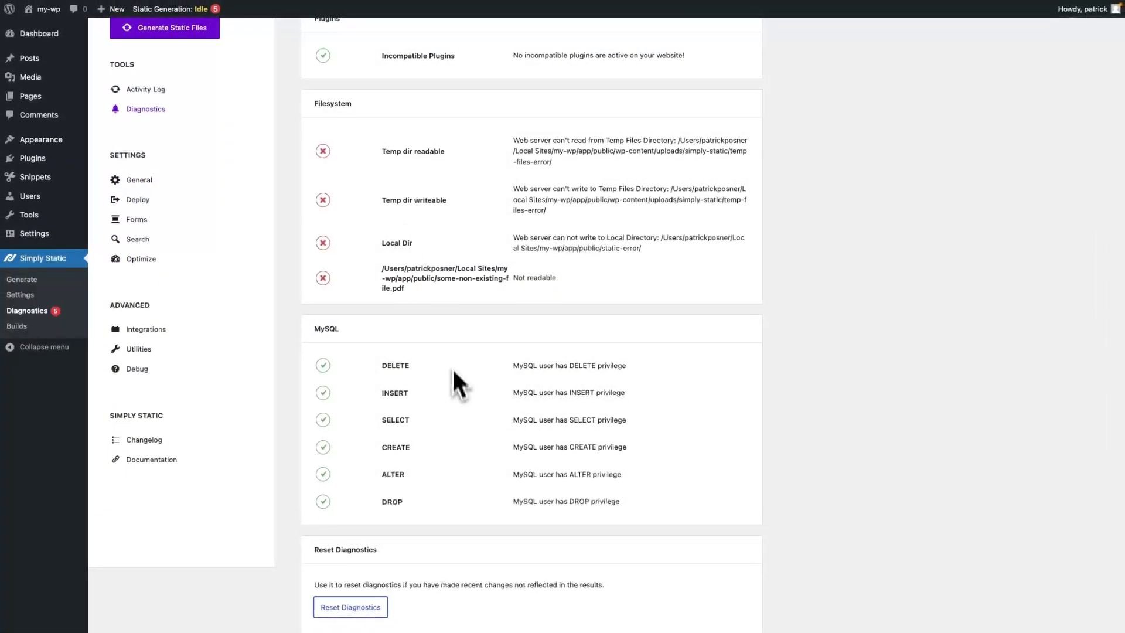
{"action": "scroll", "coordinate": [453, 387], "scroll_direction": "up", "scroll_amount": 1}
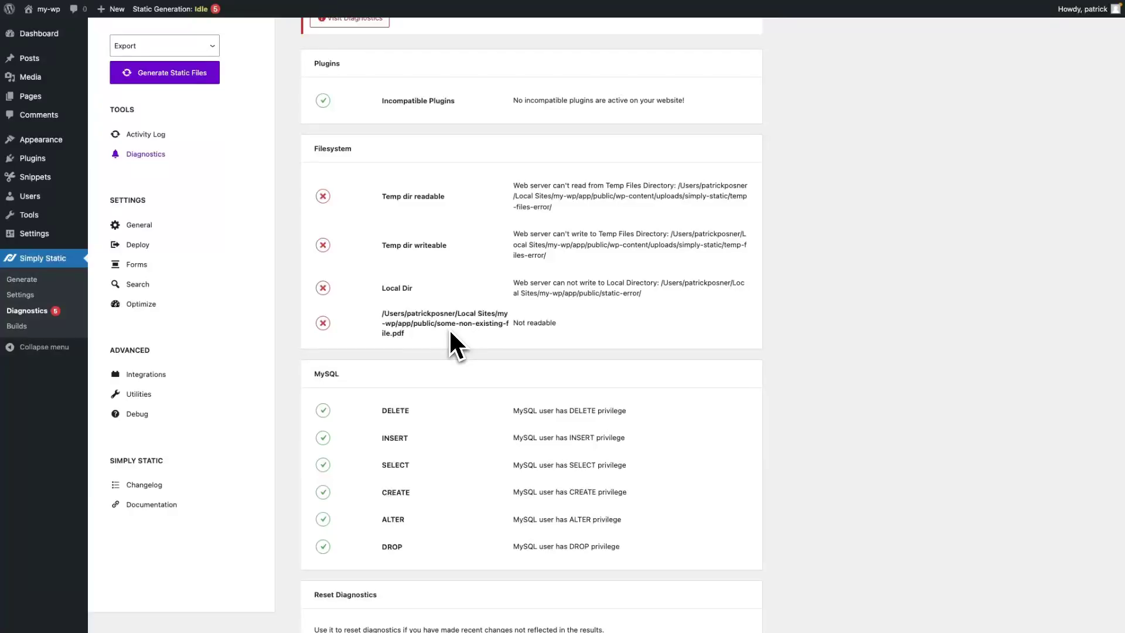
{"action": "left_click", "coordinate": [140, 226]}
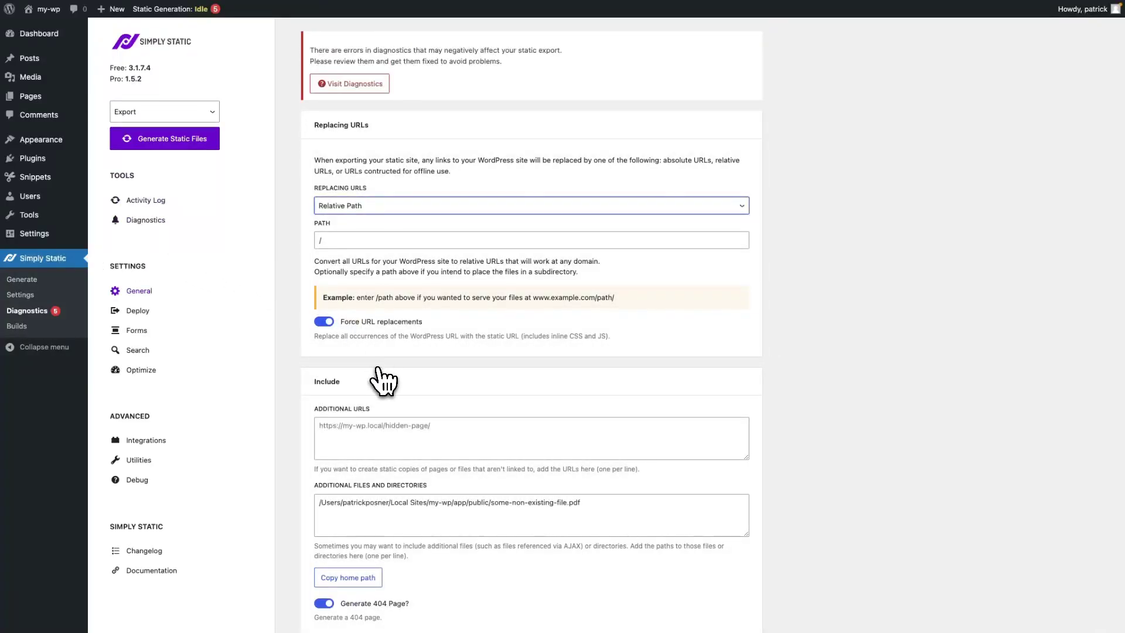
Replace the PDF entry in Additional Files and Directories with additional-directory/ and additional-file.html, save, and reopen Diagnostics
{"action": "scroll", "coordinate": [384, 380], "scroll_direction": "down", "scroll_amount": 2}
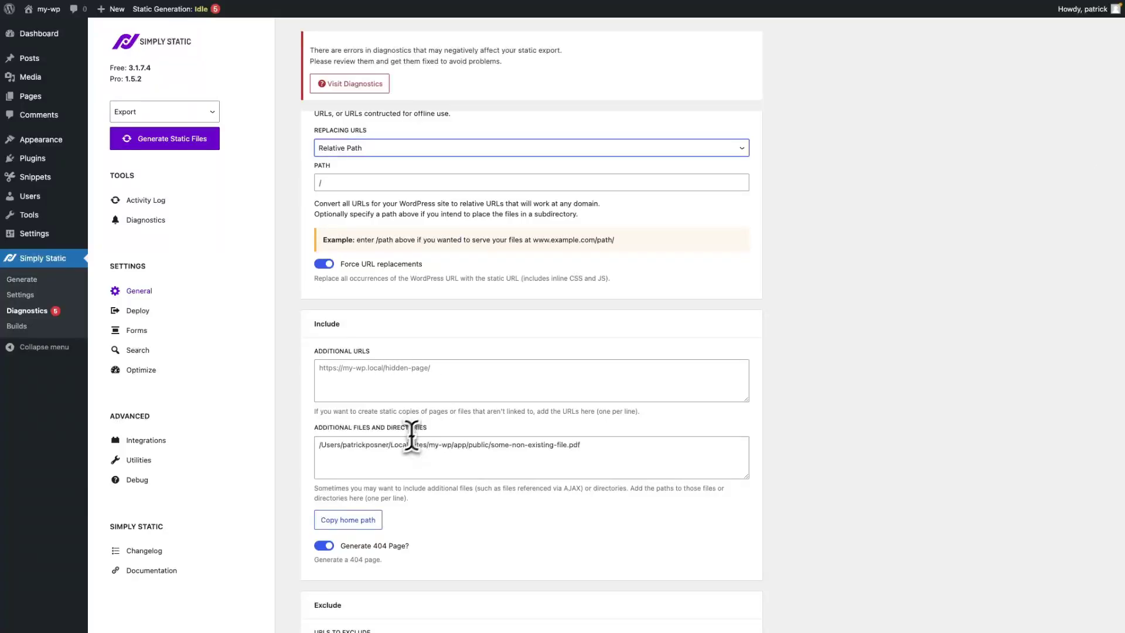
{"action": "left_click", "coordinate": [386, 447]}
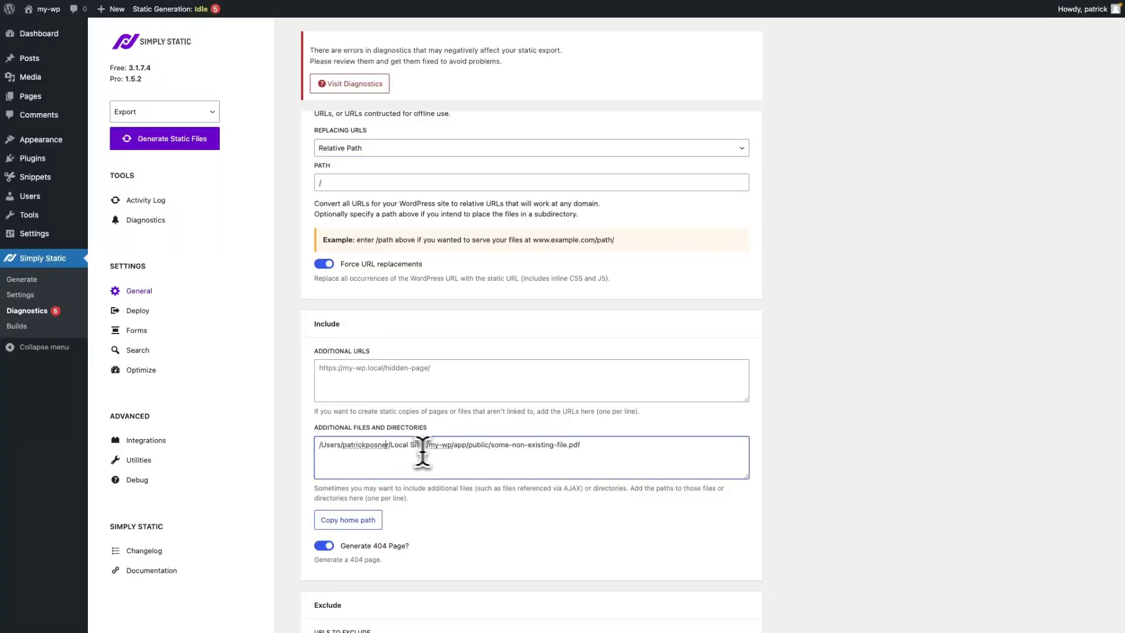
{"action": "key", "text": "super+a"}
{"action": "type", "text": "/Users/patrickposner/Local Sites/my-wp/app/public/additional-directory/ /Users/patrickposner/Local Sites/my-wp/app/public/additional-file.html"}
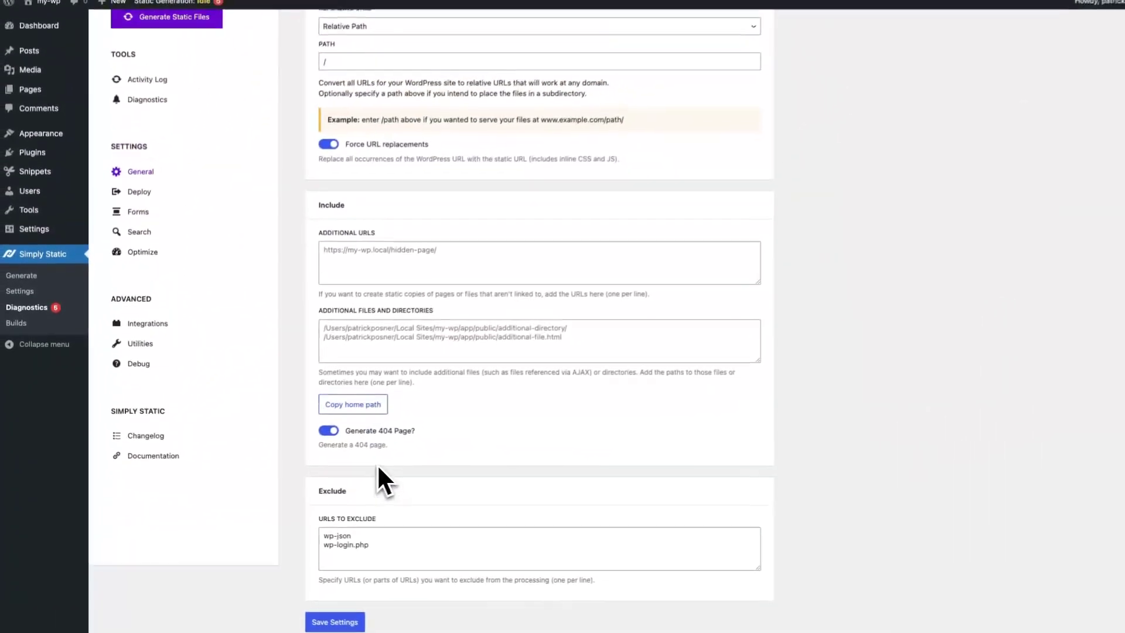
{"action": "left_click", "coordinate": [335, 622]}
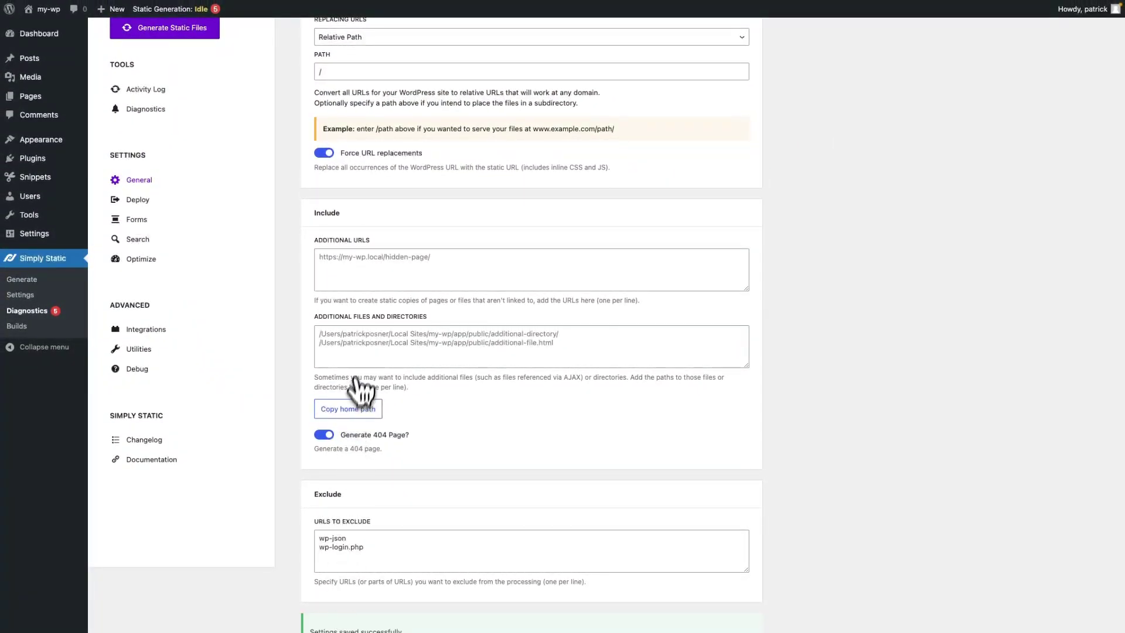
{"action": "scroll", "coordinate": [364, 369], "scroll_direction": "up", "scroll_amount": 2}
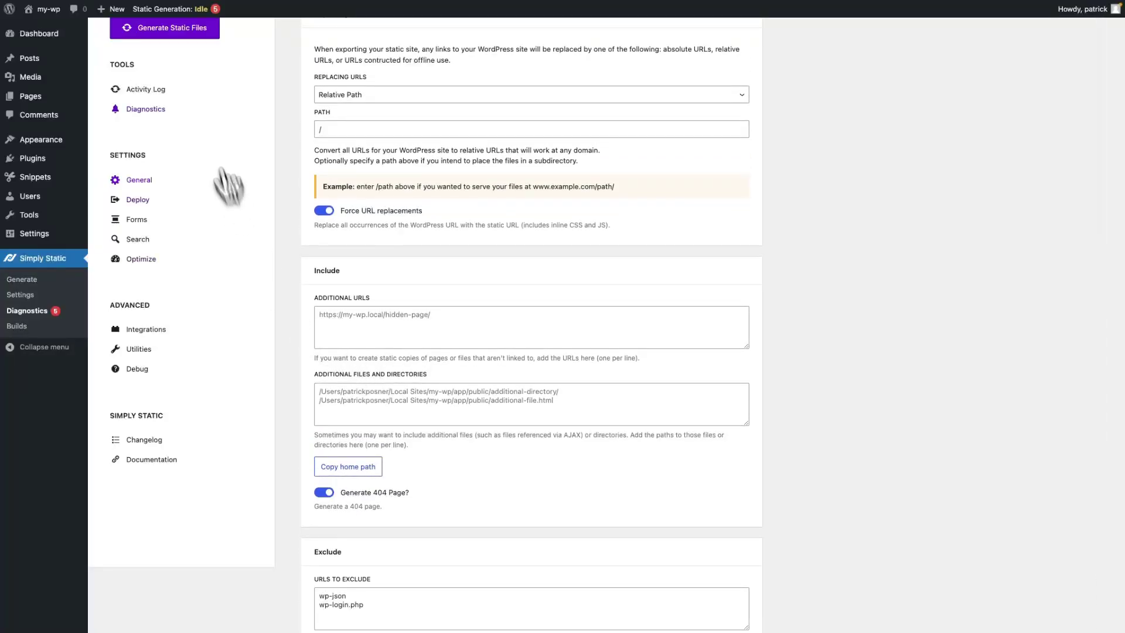
{"action": "left_click", "coordinate": [146, 109]}
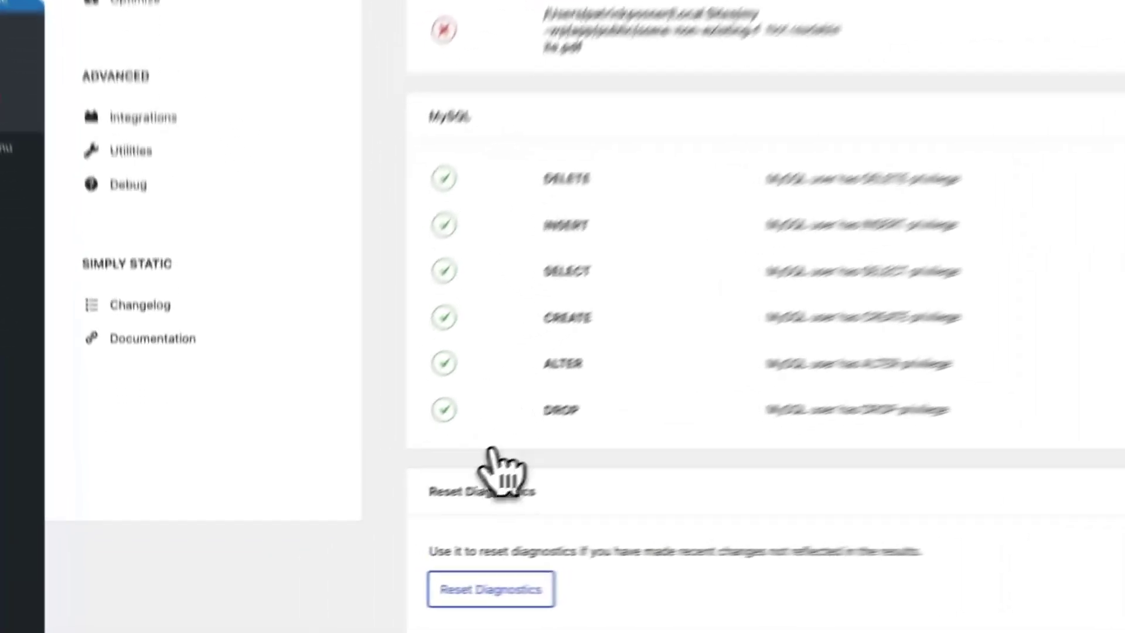
Reset Diagnostics and scroll the report to confirm WP-CRON, Caching and Filesystem directory checks pass
{"action": "left_click", "coordinate": [546, 588]}
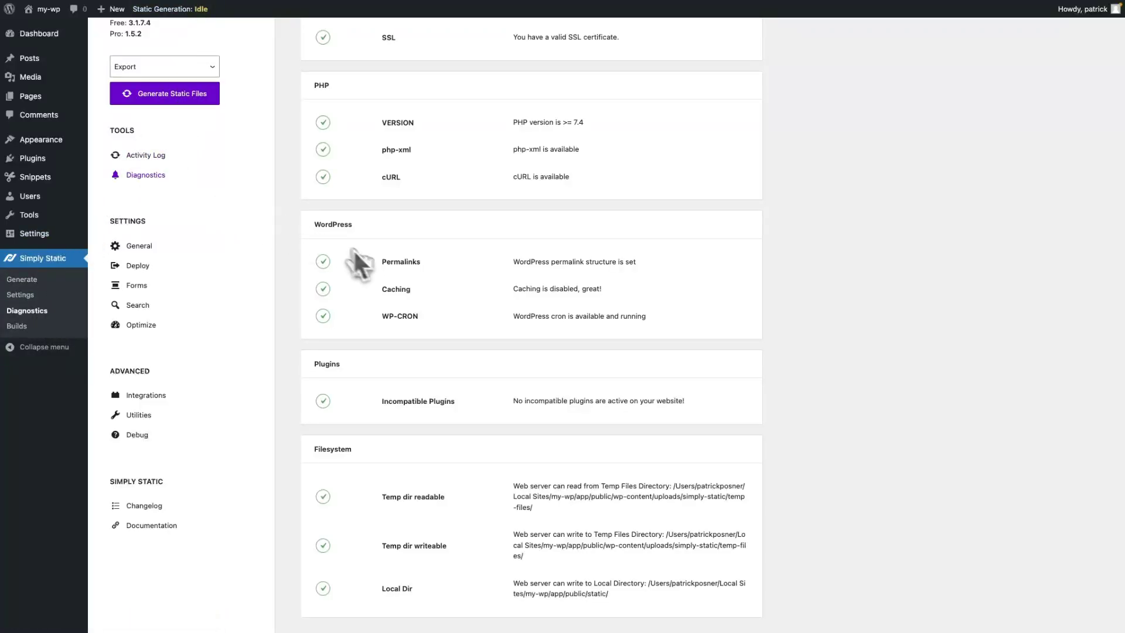
{"action": "scroll", "coordinate": [371, 256], "scroll_direction": "up", "scroll_amount": 2}
{"action": "scroll", "coordinate": [410, 359], "scroll_direction": "down", "scroll_amount": 3}
{"action": "scroll", "coordinate": [409, 360], "scroll_direction": "down", "scroll_amount": 5}
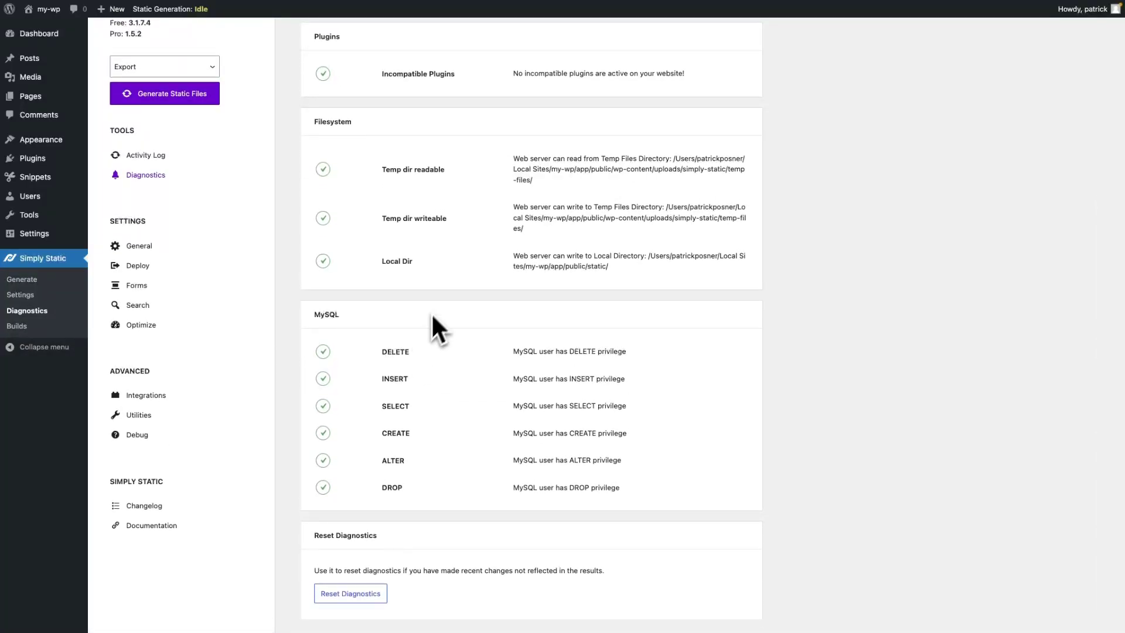
{"action": "scroll", "coordinate": [439, 305], "scroll_direction": "up", "scroll_amount": 6}
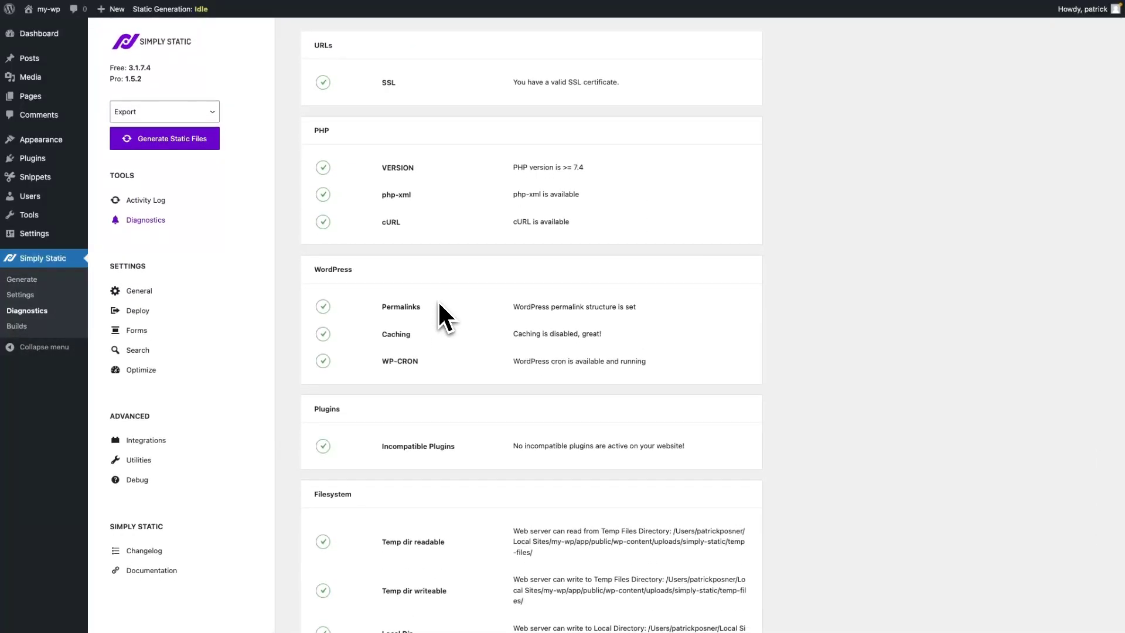